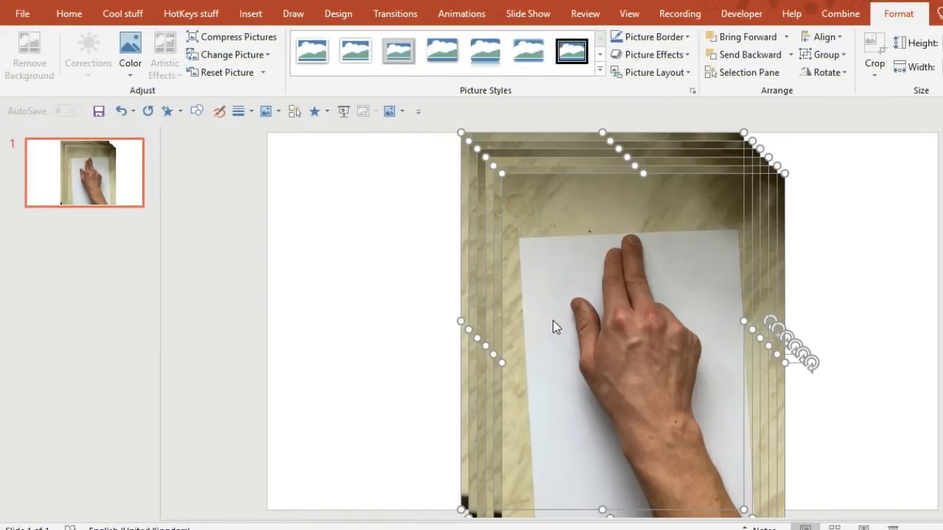
Step: Move the front hand photo to the left and start removing its background
click(203, 246)
drag(610, 307, 257, 266)
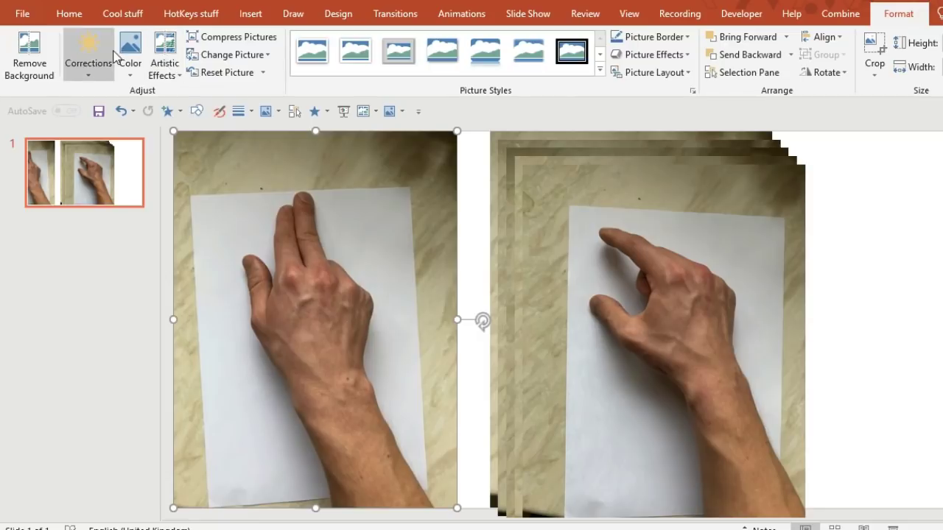
click(29, 53)
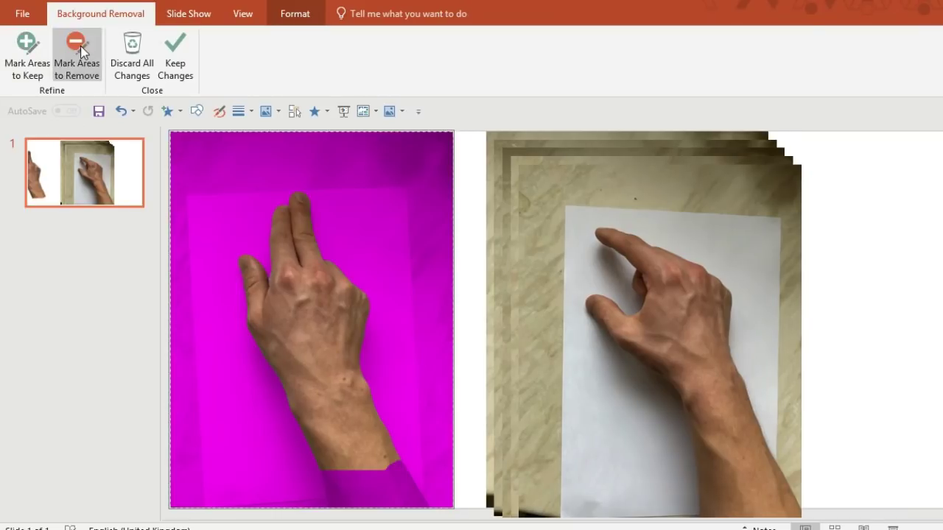
Step: Mark the wrist areas to keep and the paper strip to remove, isolating the hand and forearm
click(27, 53)
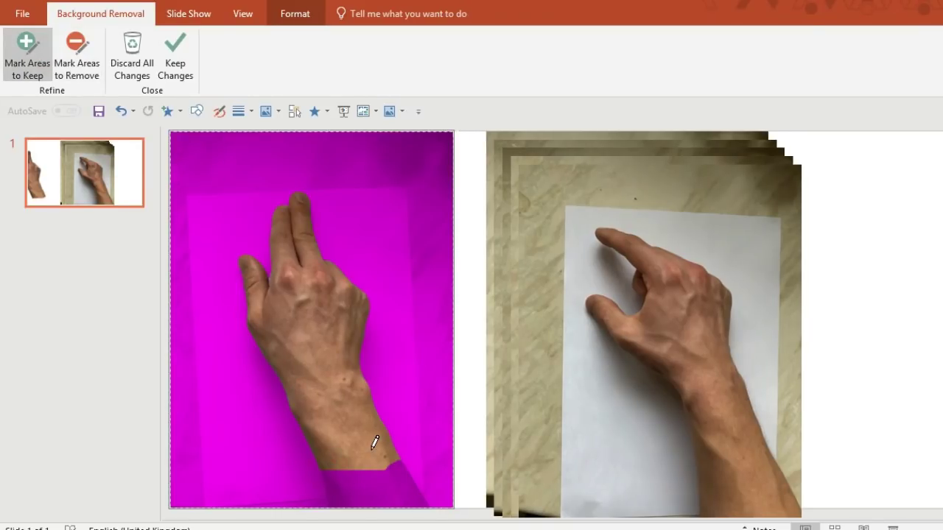
drag(383, 497, 389, 473)
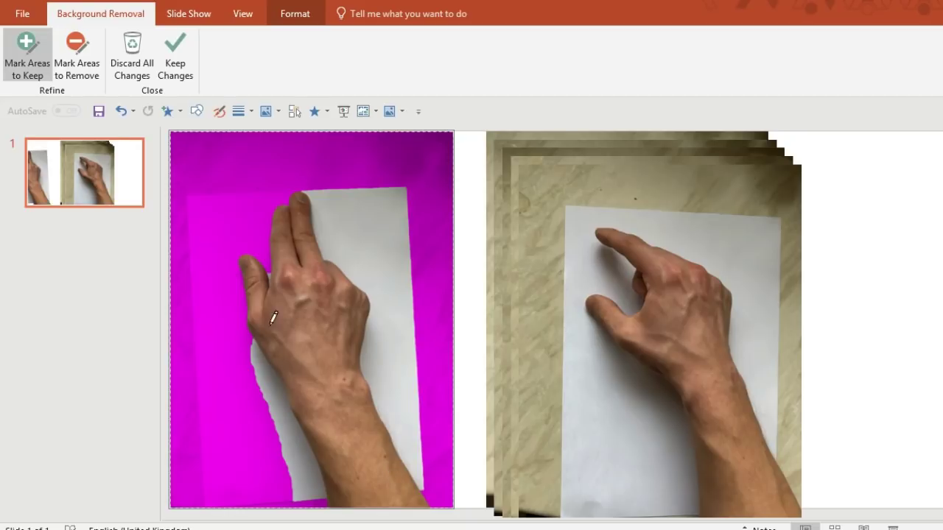
click(84, 74)
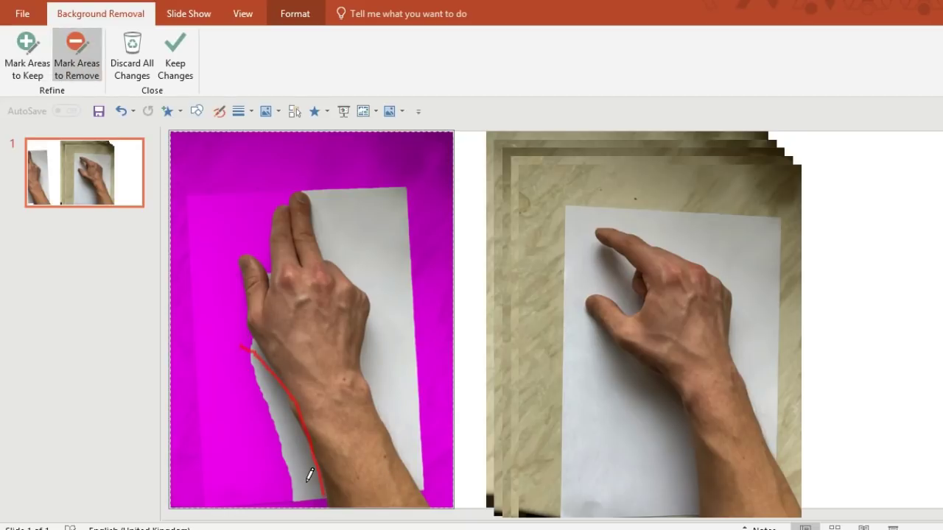
drag(309, 475, 307, 471)
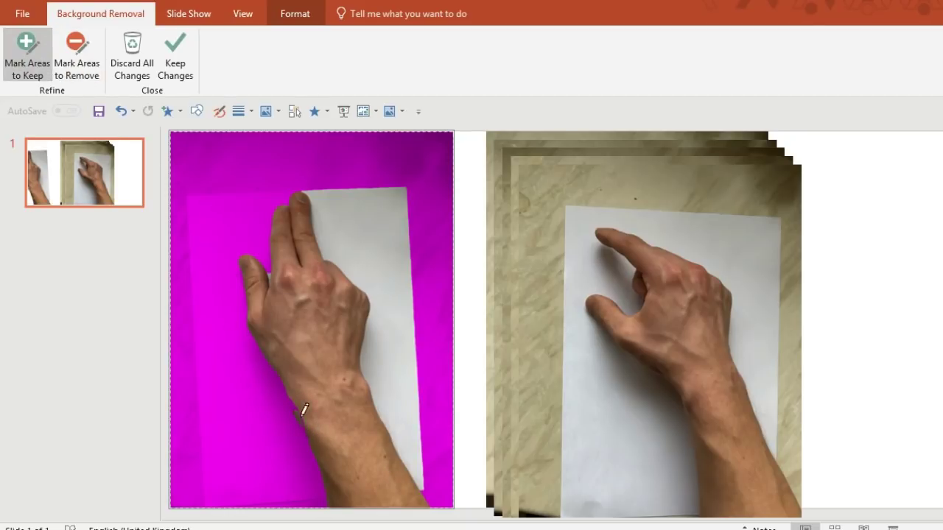
scroll(304, 348, up, 3)
click(472, 389)
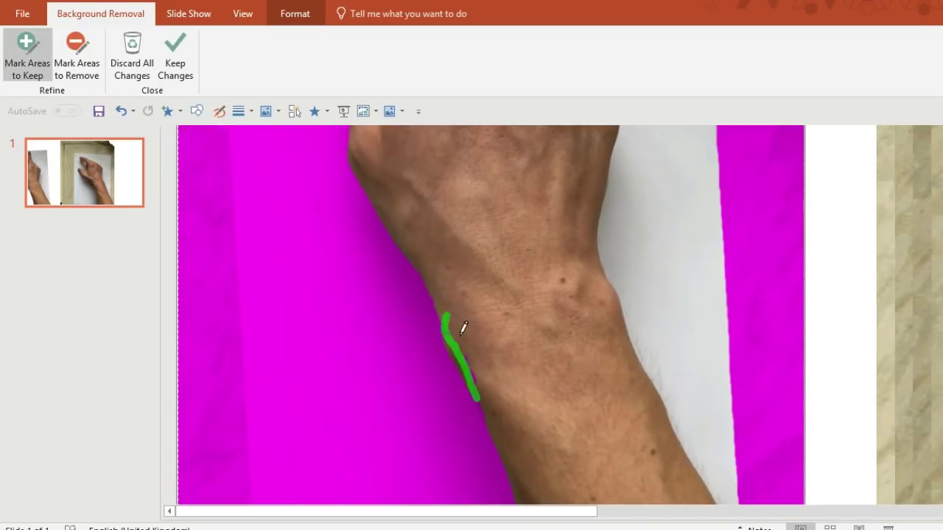
scroll(549, 333, up, 5)
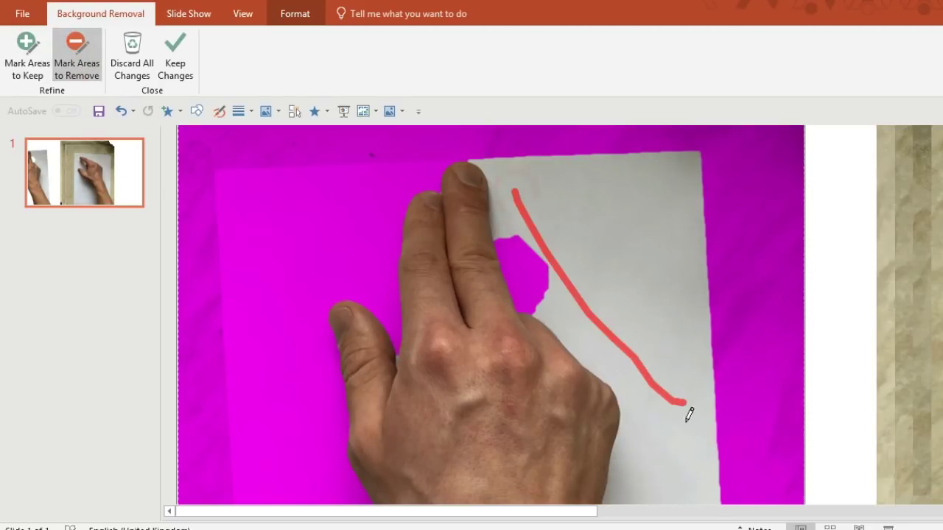
drag(688, 414, 684, 486)
scroll(646, 389, down, 5)
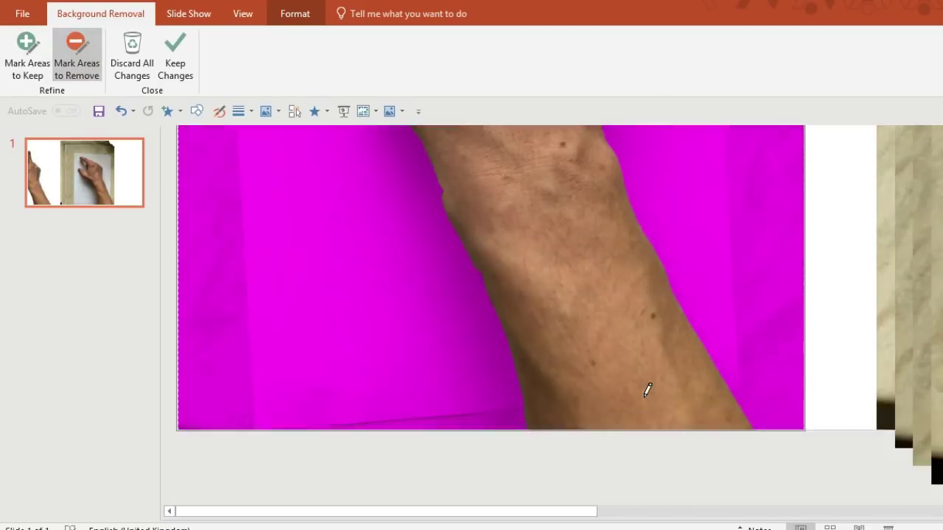
click(175, 70)
Step: Add an Up motion path to the cut-out hand group
scroll(330, 309, down, 5)
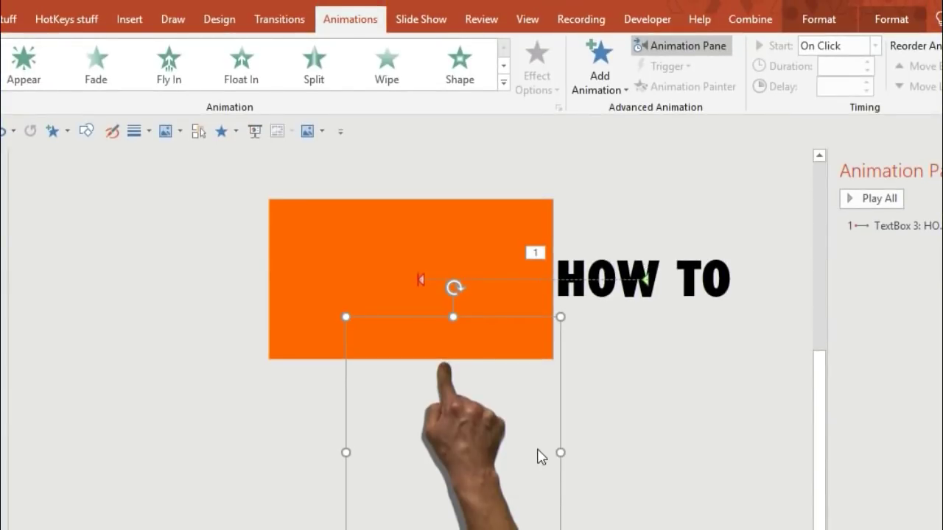
click(599, 82)
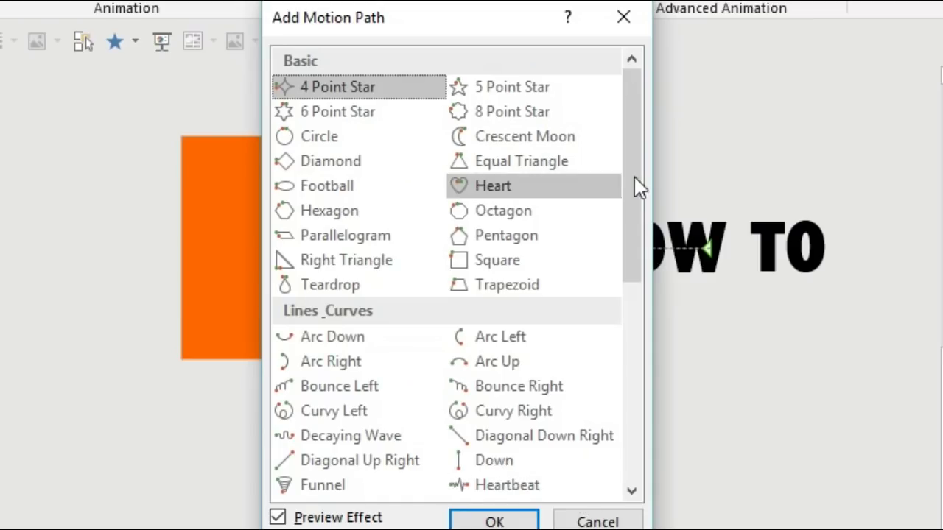
drag(635, 187, 641, 282)
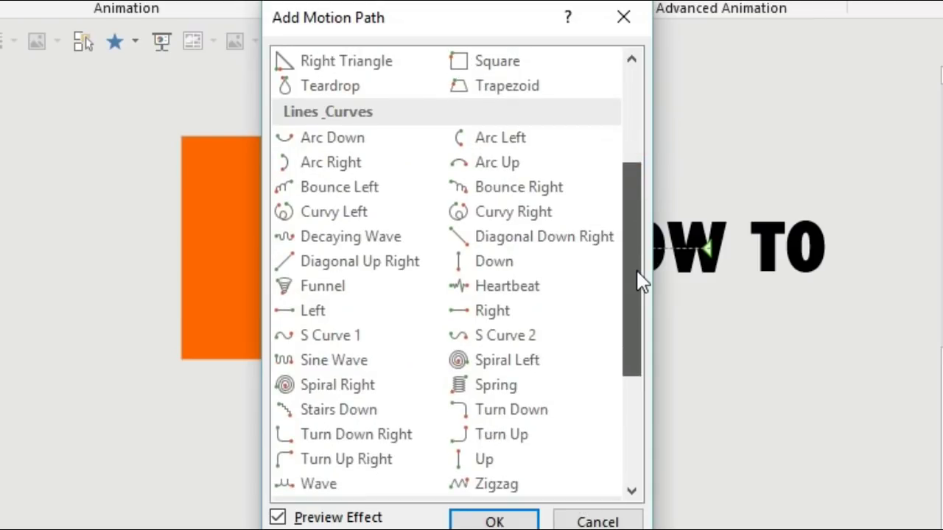
click(484, 459)
click(495, 521)
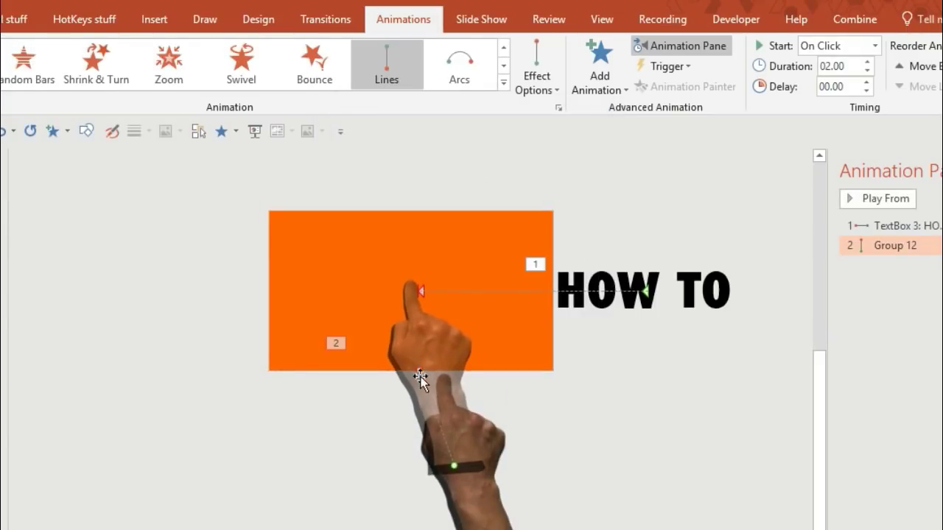
Step: Add a Left motion path to the hand group and drag its end point further left
click(599, 69)
click(633, 527)
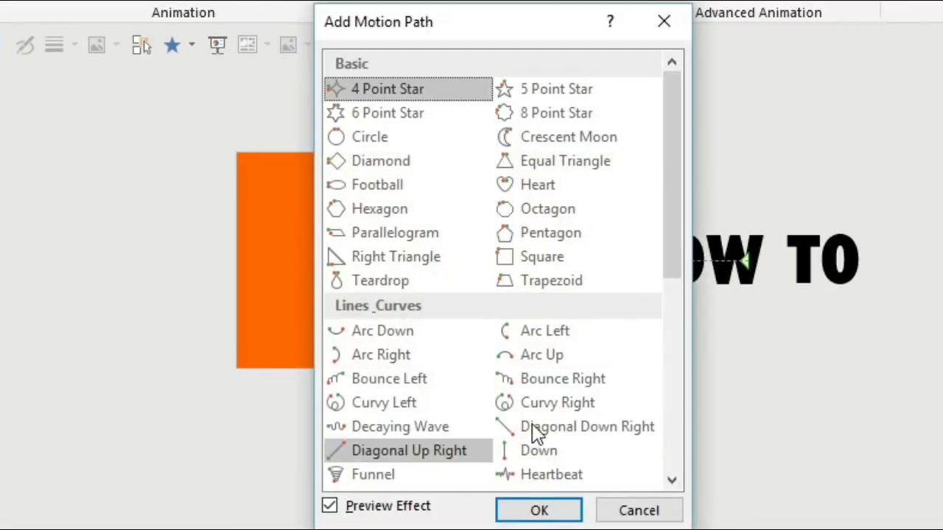
drag(671, 190, 673, 311)
click(426, 292)
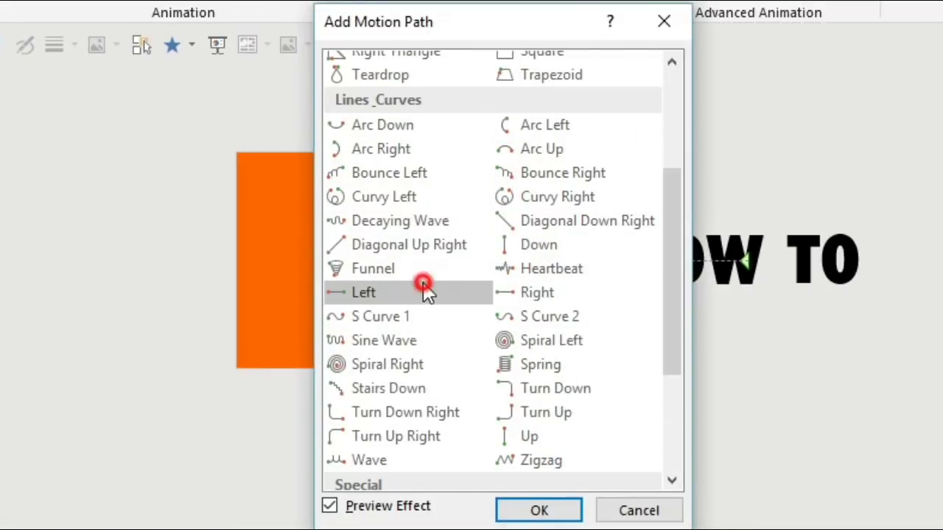
click(536, 511)
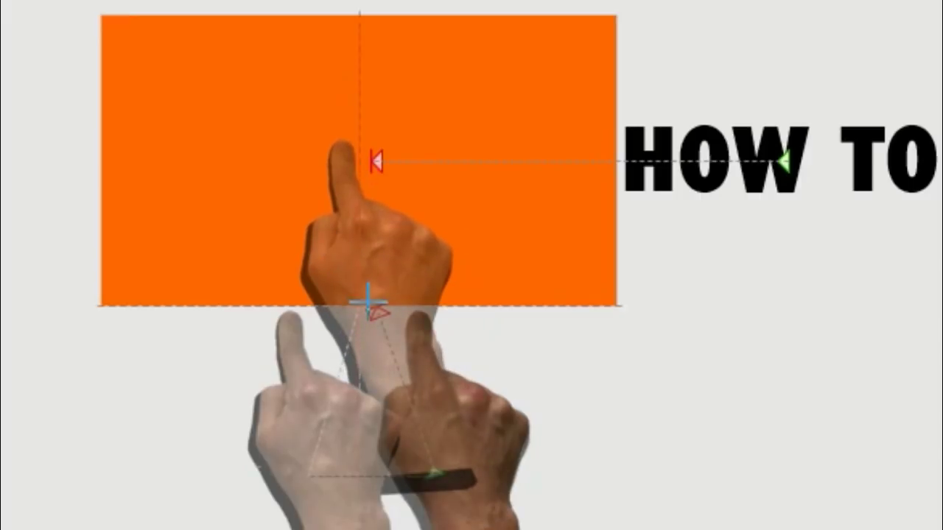
drag(362, 316, 362, 317)
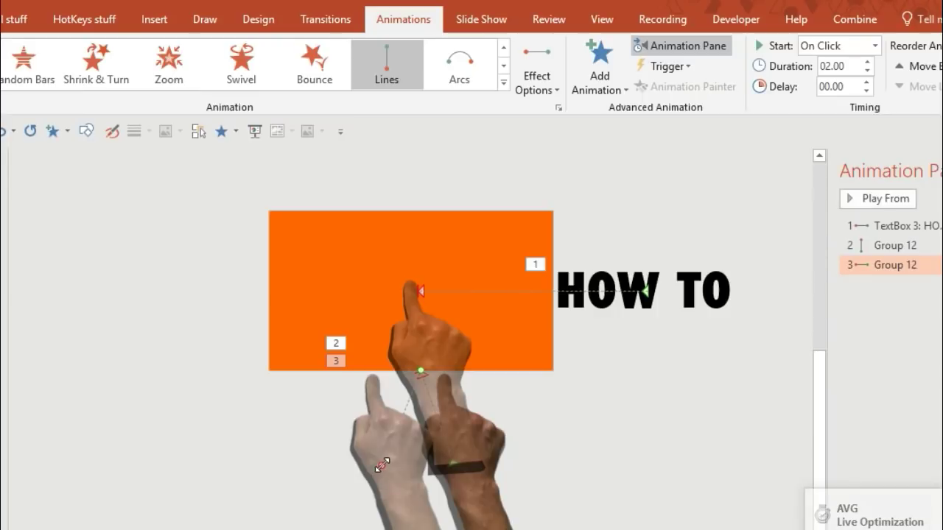
drag(231, 371, 200, 368)
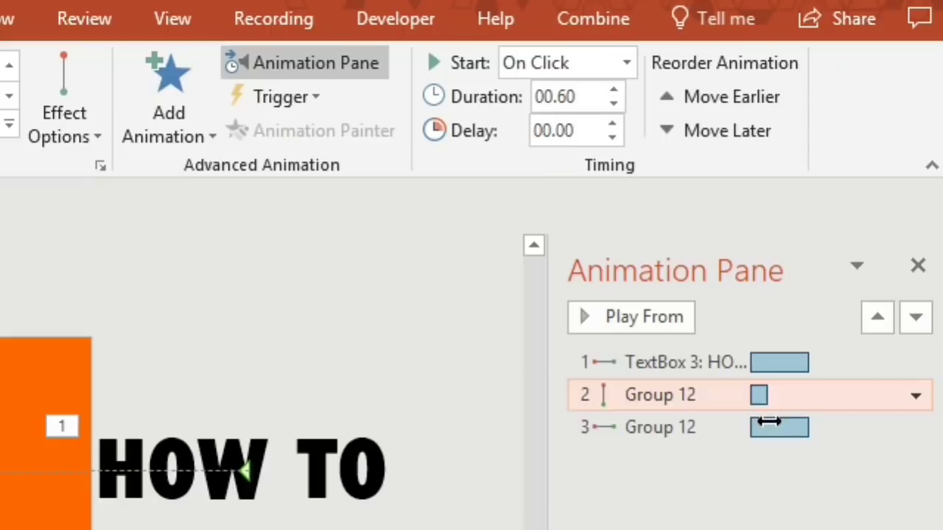
Step: Delay the third animation, move the HOW TO text animation last, and preview the slide
mouse_move(774, 425)
mouse_down()
mouse_move(799, 425)
mouse_move(788, 422)
mouse_up()
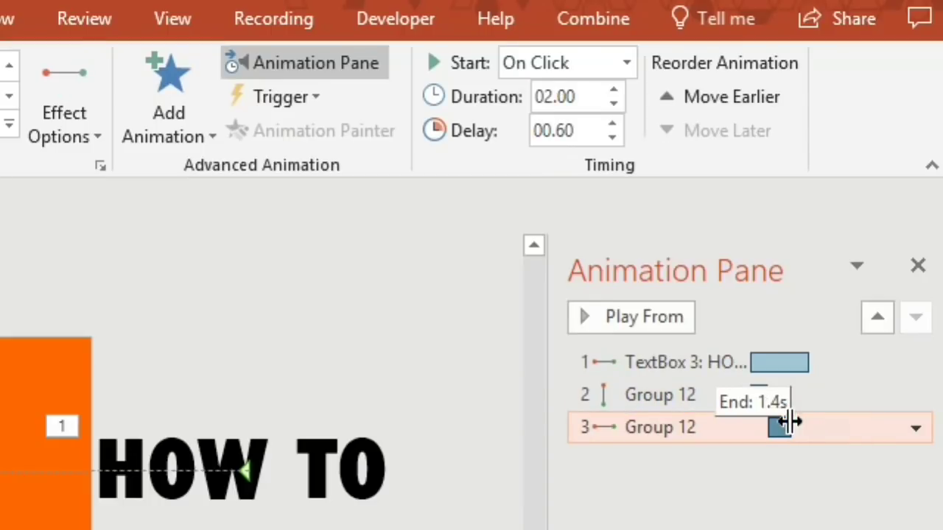
drag(722, 362, 795, 425)
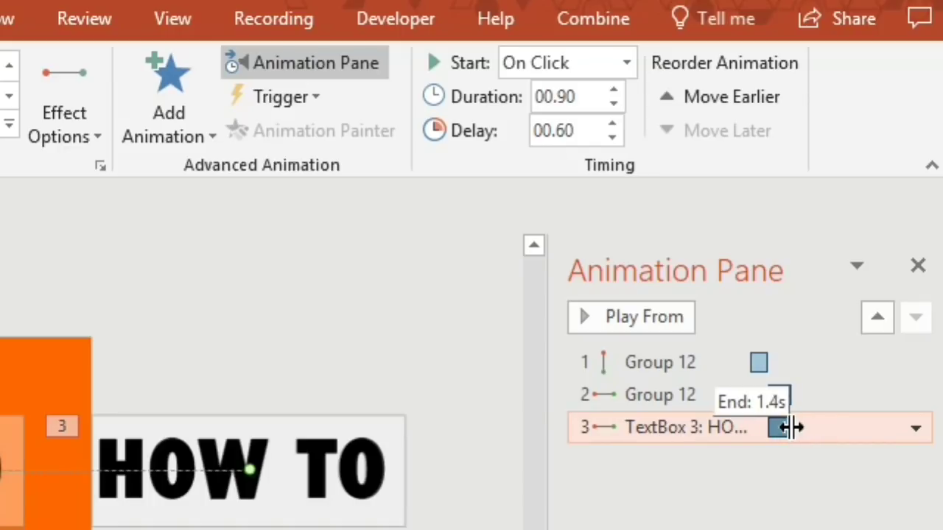
click(784, 463)
click(611, 315)
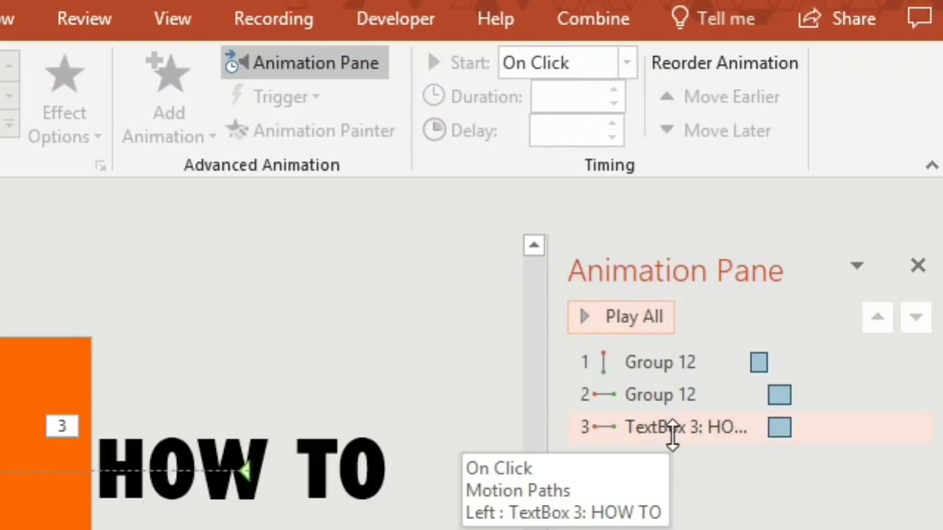
Step: Set the leftward hand move and HOW TO text to start With Previous, delayed 0.6 s
click(683, 394)
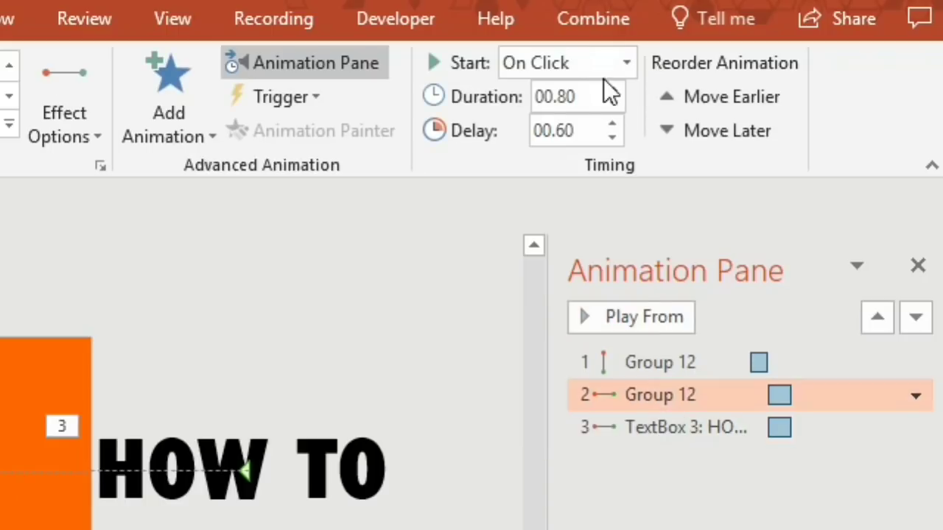
click(625, 63)
click(605, 123)
click(674, 430)
click(626, 62)
click(604, 123)
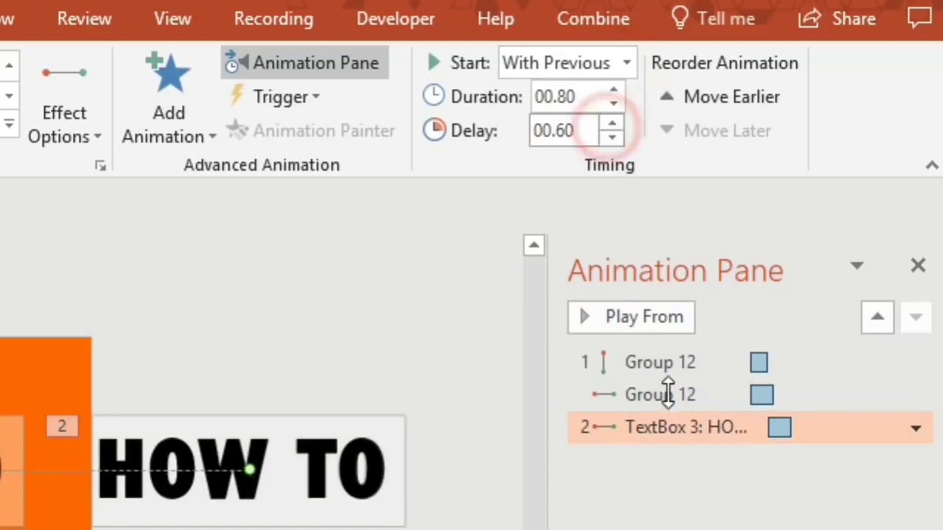
drag(753, 393, 775, 398)
drag(778, 425, 773, 433)
click(671, 464)
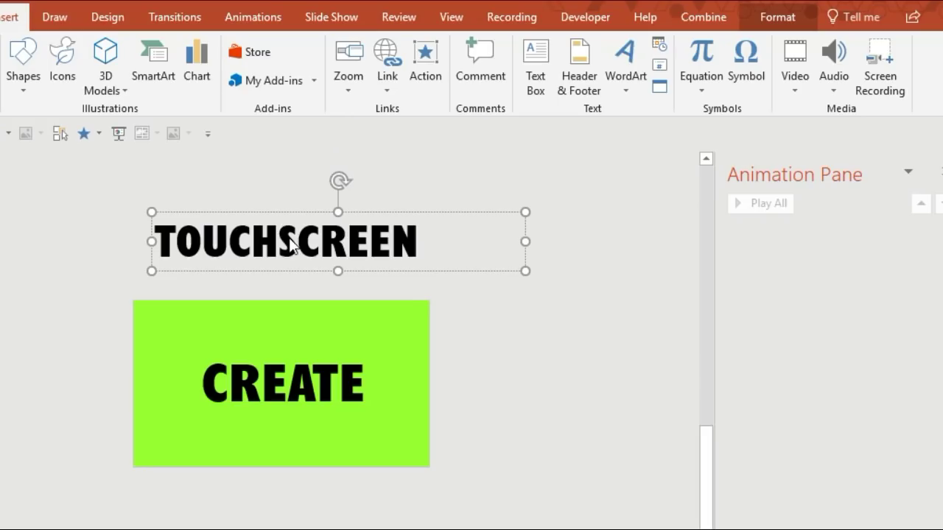
Step: Move the TOUCHSCREEN text onto the green CREATE rectangle
drag(288, 209, 291, 308)
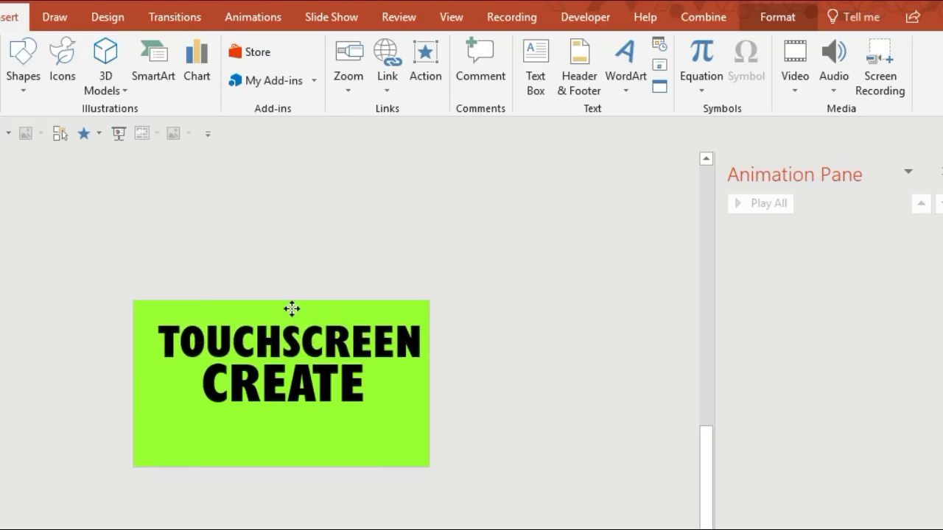
click(279, 383)
click(264, 318)
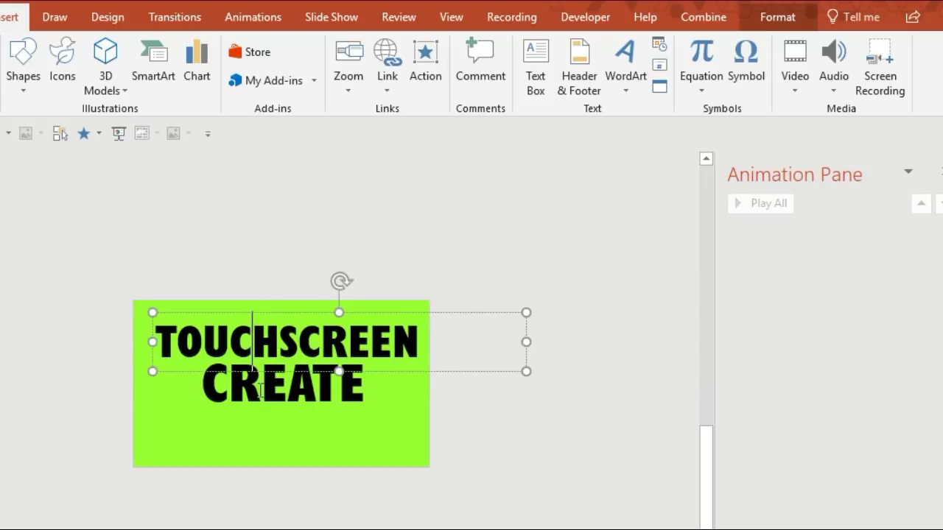
click(261, 390)
key(Escape)
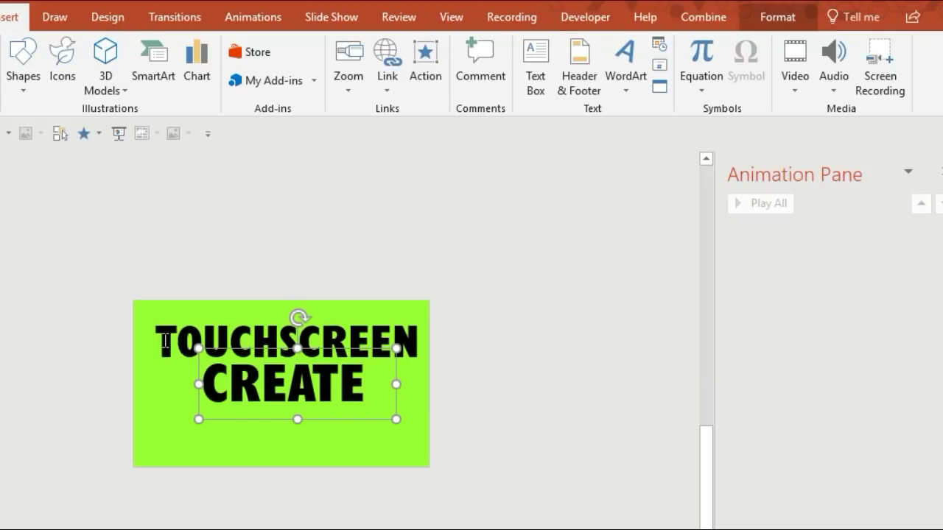
Step: Select the TOUCHSCREEN CREATE text group and show the Add Animation effects list
click(164, 340)
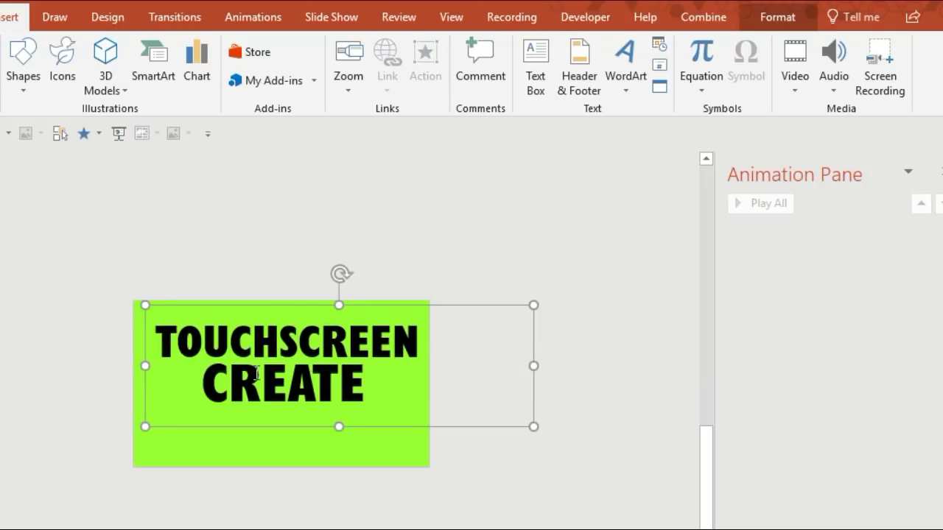
click(239, 28)
click(477, 73)
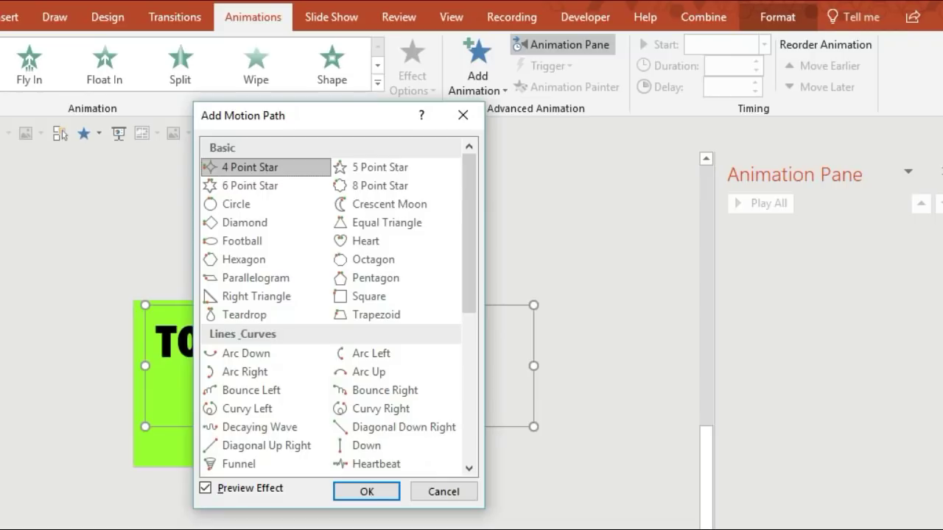
Step: Apply a Down motion path to Group 1, shorten it to 0.8 seconds, and preview it
click(388, 445)
click(367, 490)
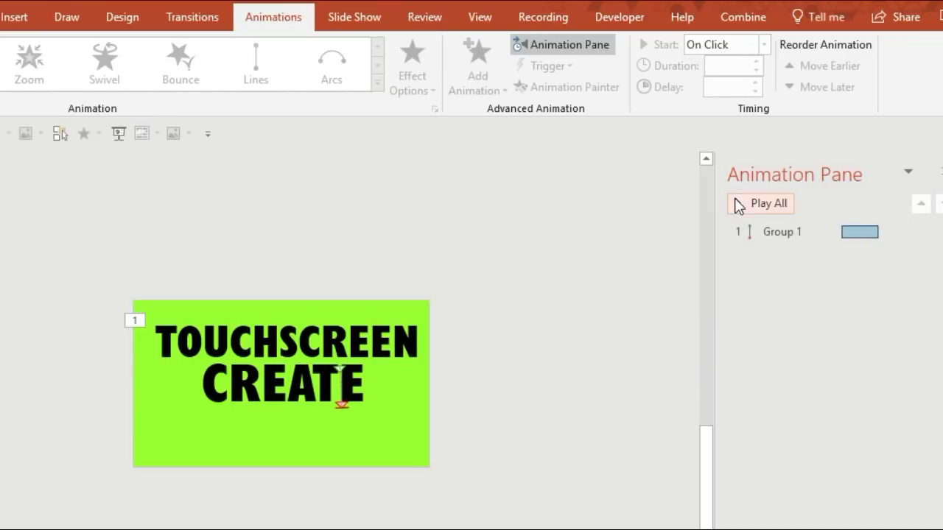
click(751, 204)
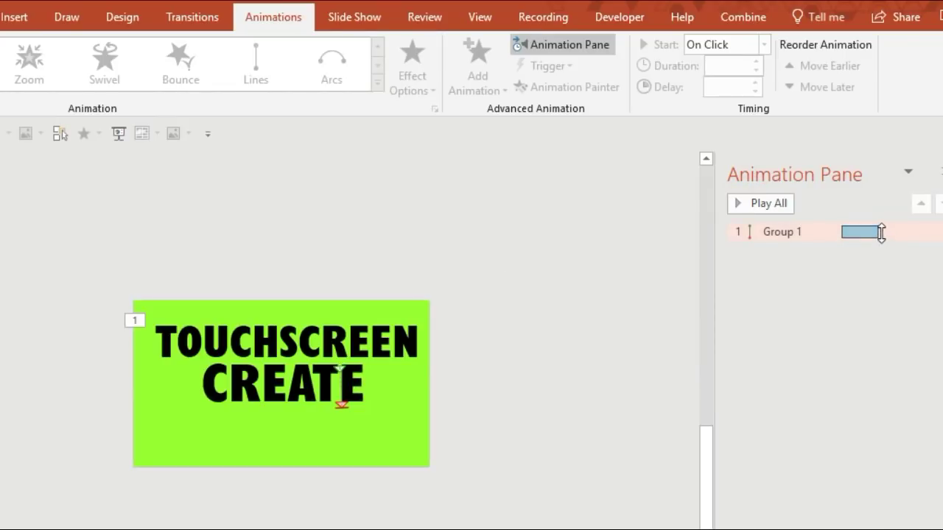
drag(877, 232, 854, 232)
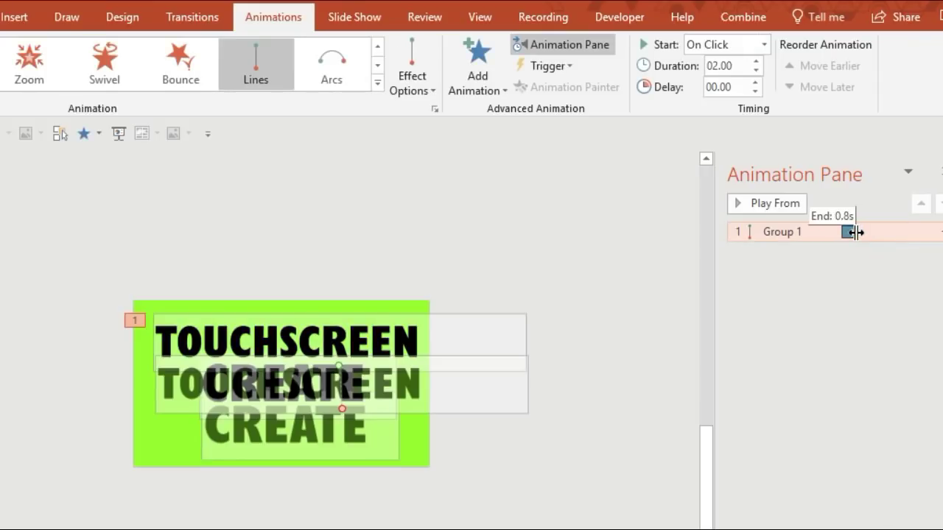
click(802, 283)
click(768, 209)
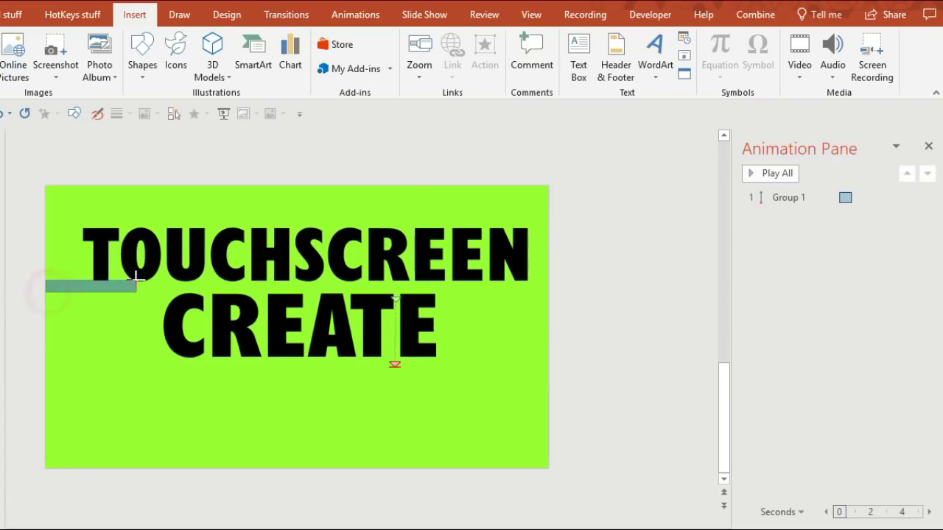
Step: Draw a rectangle over the top of the slide and a copy stretched over the bottom
drag(136, 278, 548, 186)
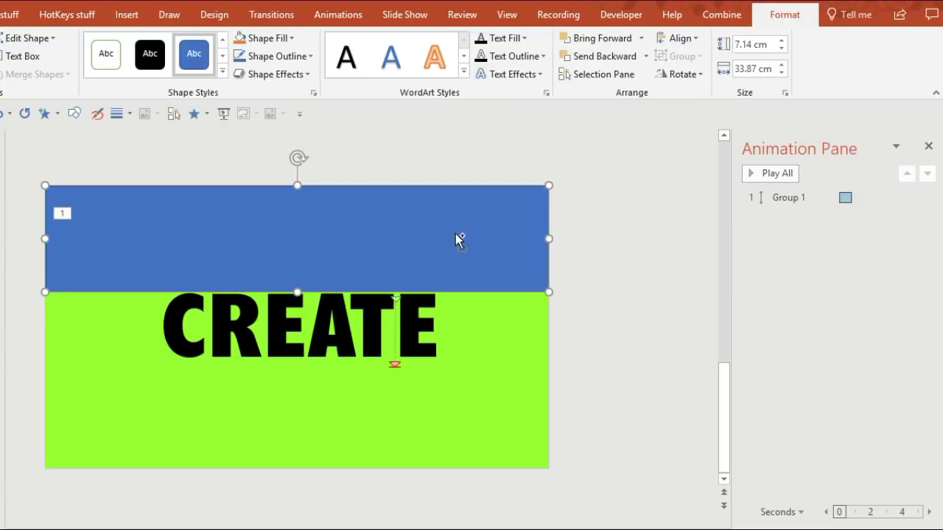
drag(456, 236, 448, 400)
drag(297, 465, 293, 475)
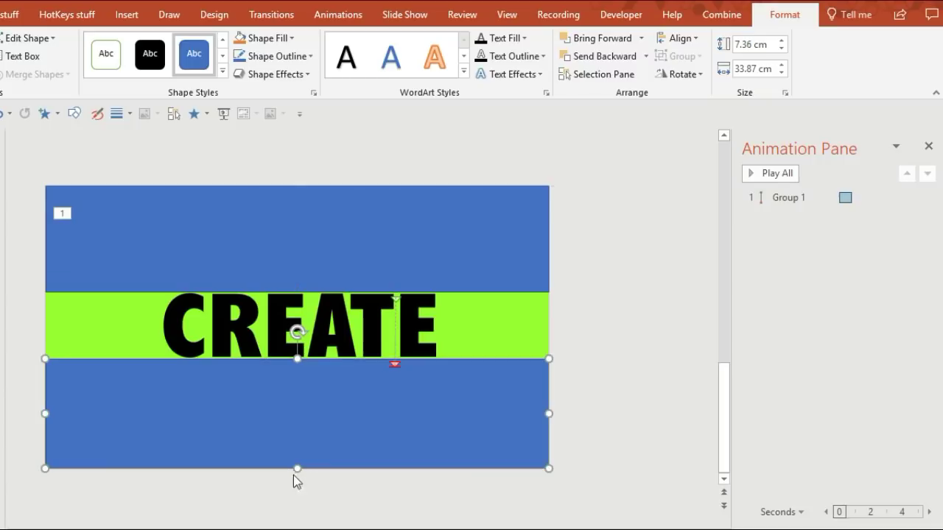
shift+click(349, 245)
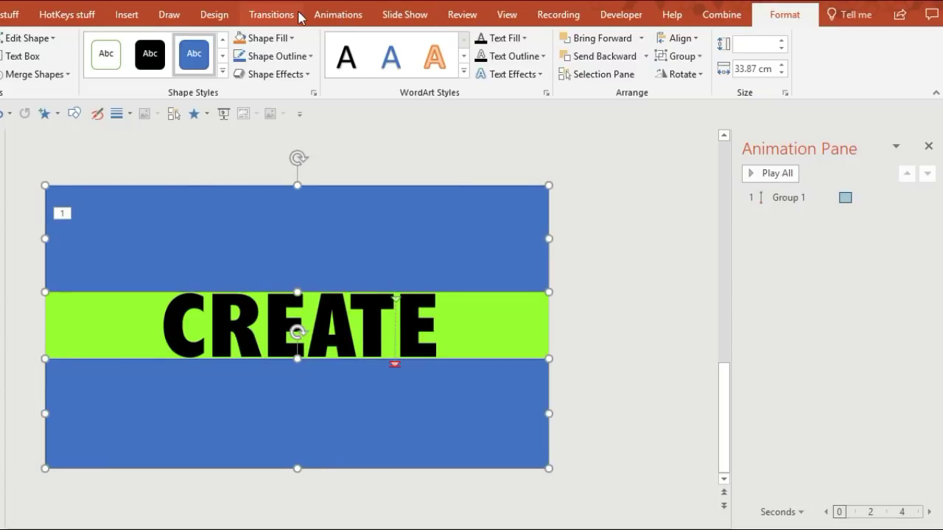
Step: Fill both rectangles with the eyedropper-sampled green band colour and remove their outline
right_click(399, 238)
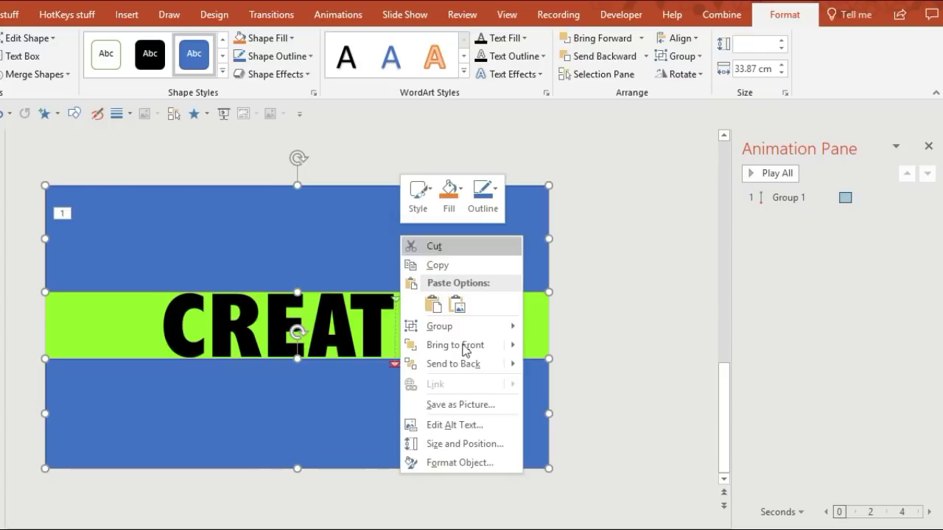
click(469, 463)
click(611, 324)
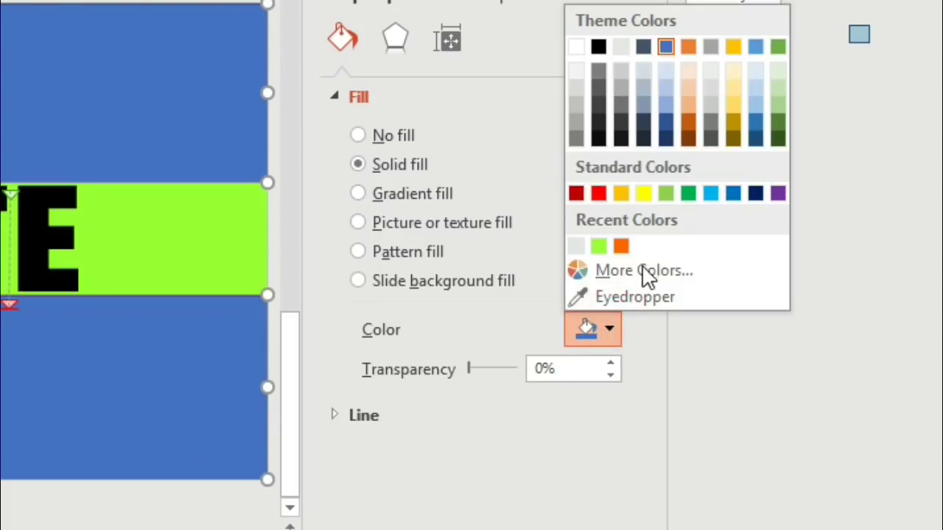
click(635, 297)
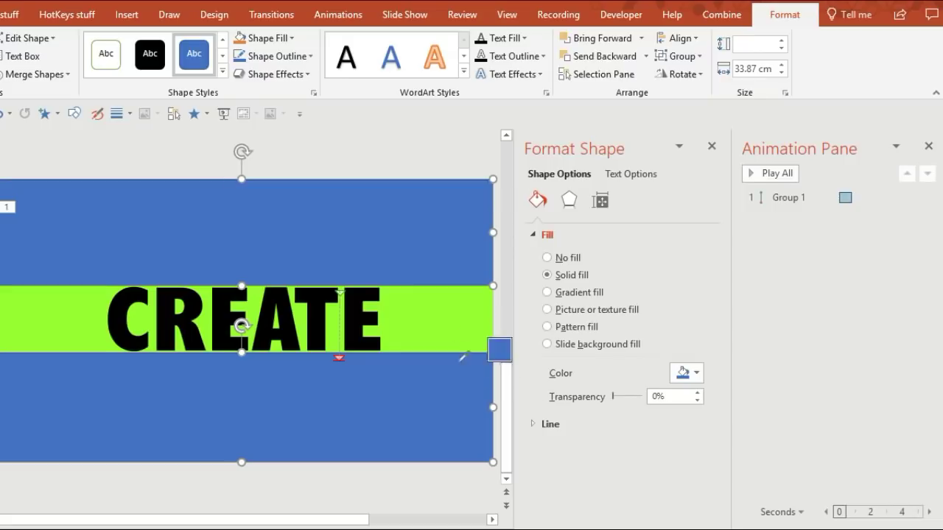
click(441, 324)
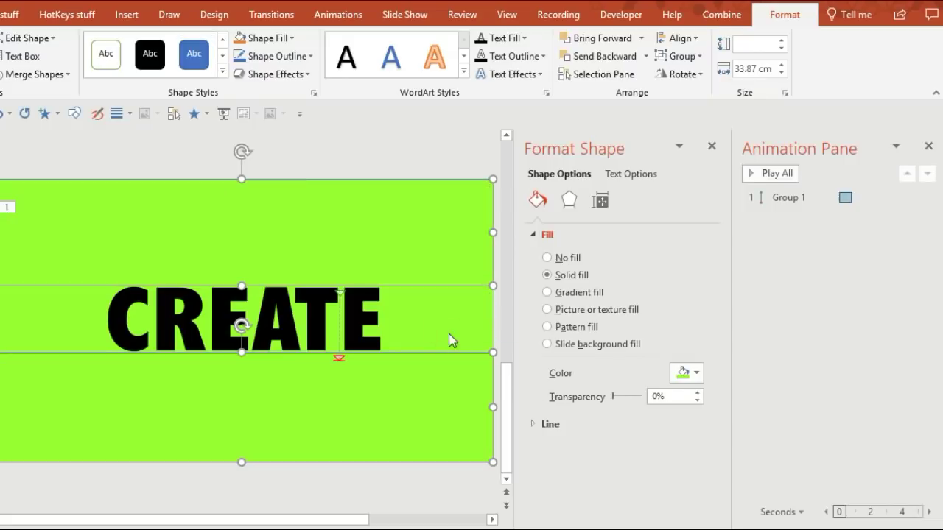
click(568, 199)
click(538, 200)
click(533, 423)
click(546, 447)
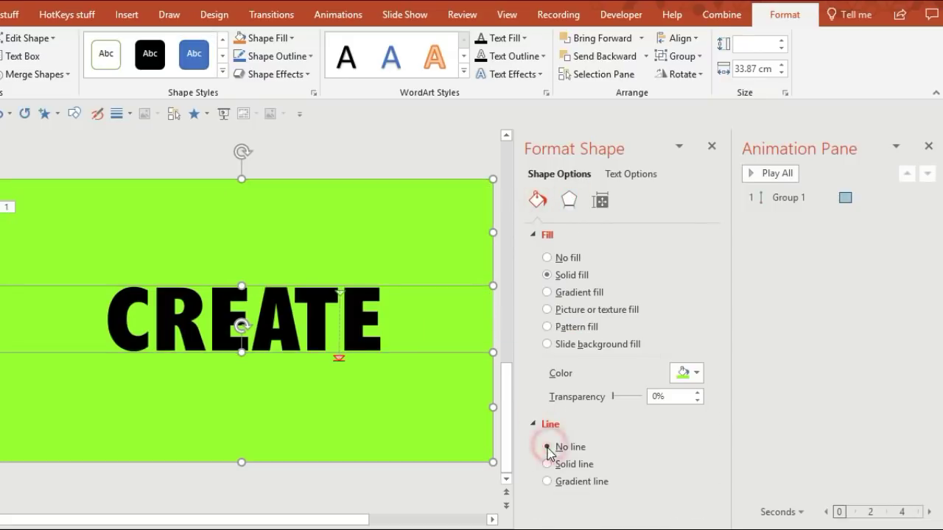
click(399, 168)
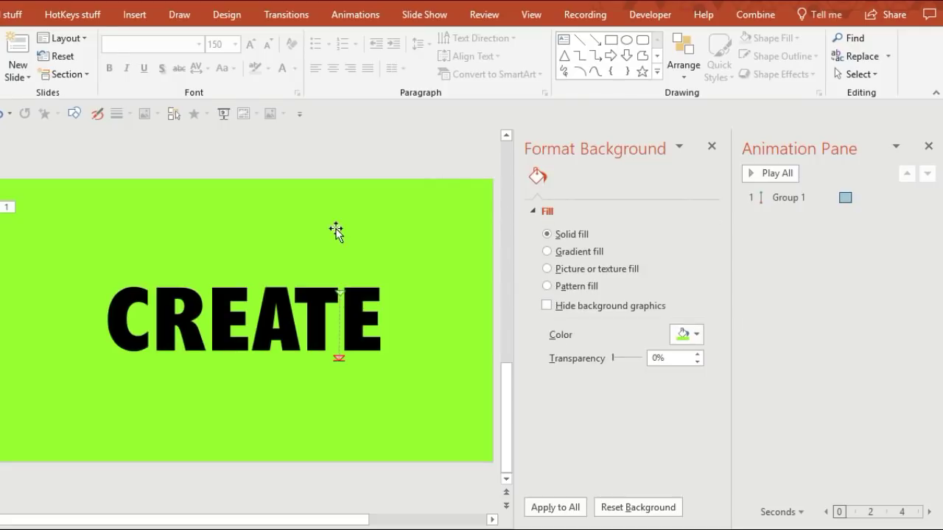
Step: Cut the upward-pointing hand photo, paste it on the CREATE slide, enlarge it, and place it below
ctrl+scroll(335, 230, down, 2)
scroll(177, 227, up, 1)
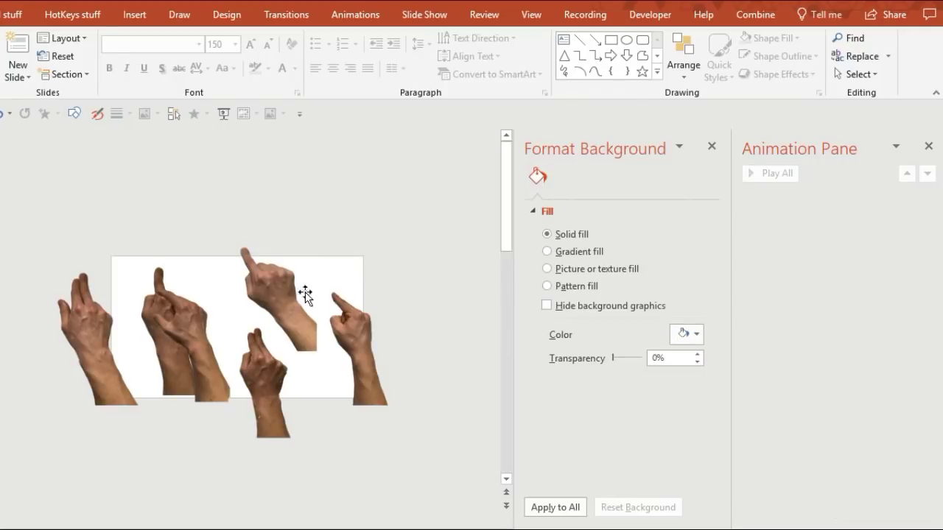
click(287, 297)
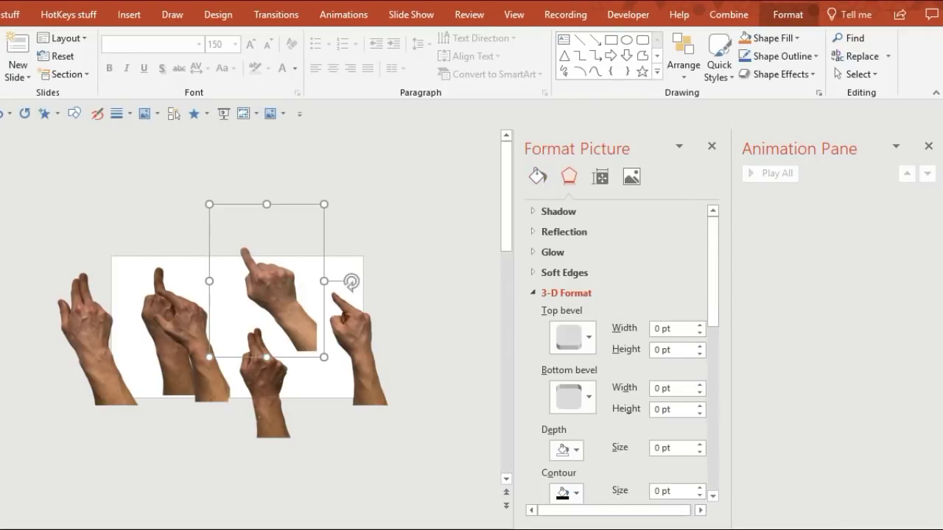
key(ctrl+x)
scroll(89, 296, down, 1)
key(ctrl+v)
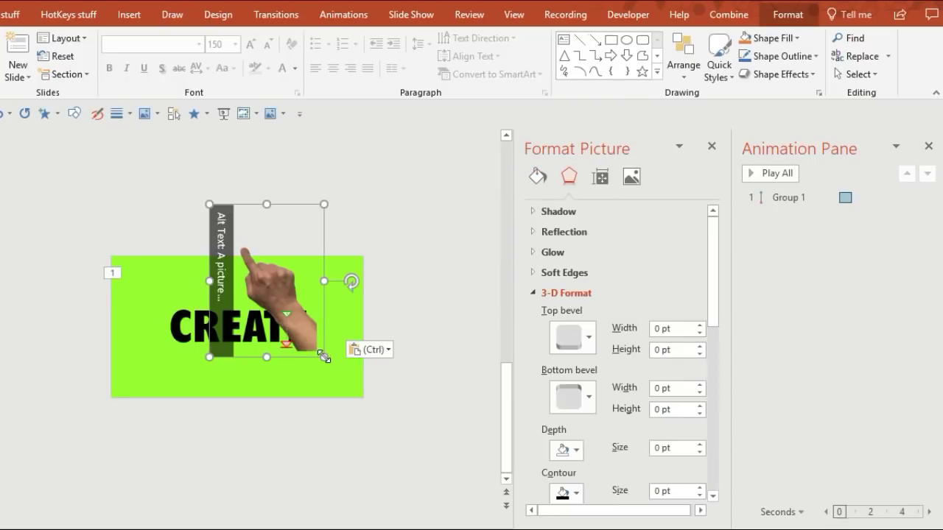
drag(322, 356, 370, 402)
key(Escape)
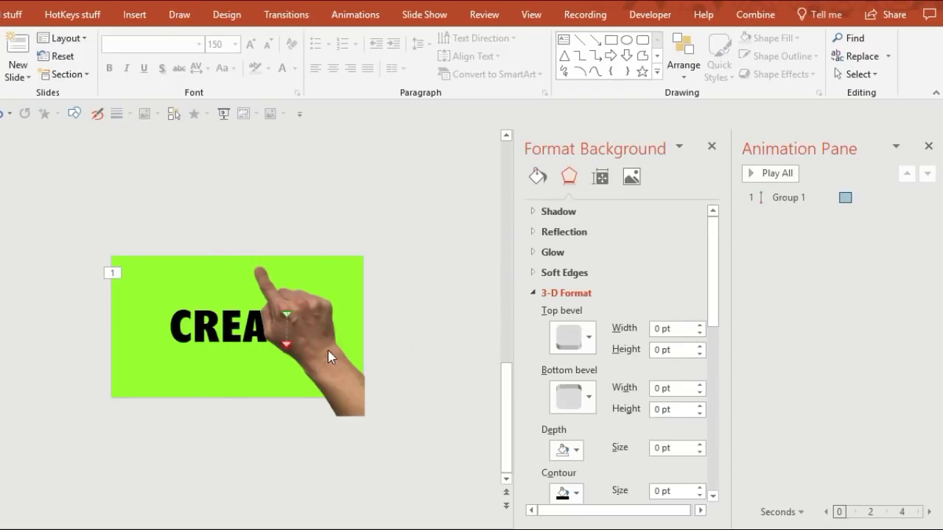
drag(327, 352, 377, 488)
Step: Give the hand an Up motion path ending on the CREATE text
scroll(388, 143, down, 1)
click(343, 15)
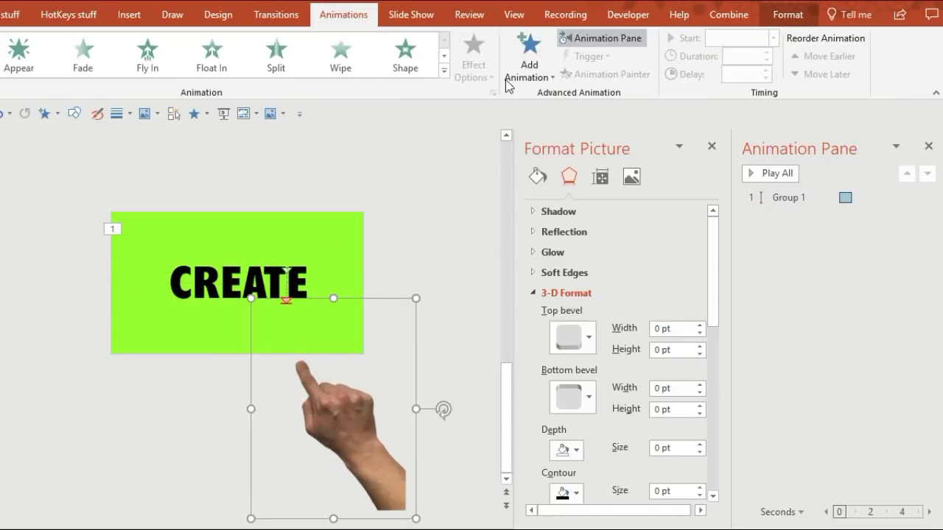
click(512, 78)
click(560, 507)
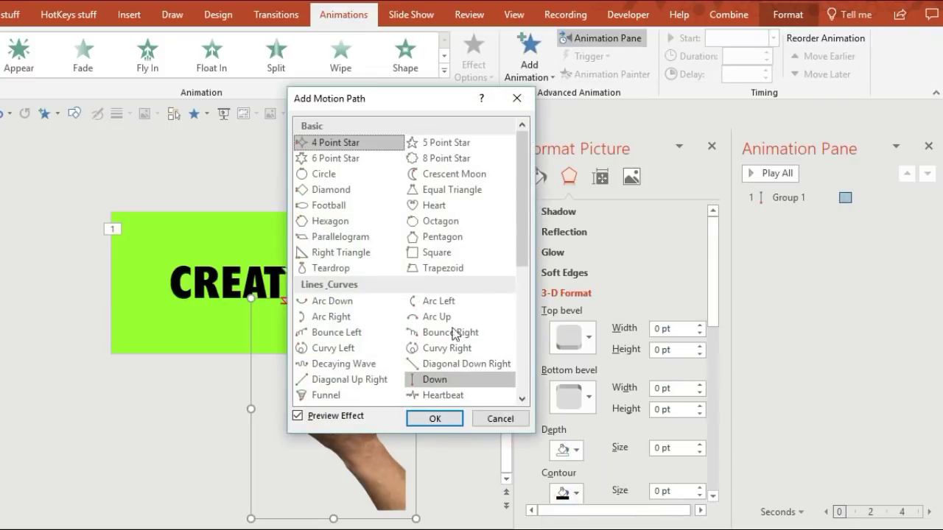
drag(520, 210, 498, 301)
click(431, 348)
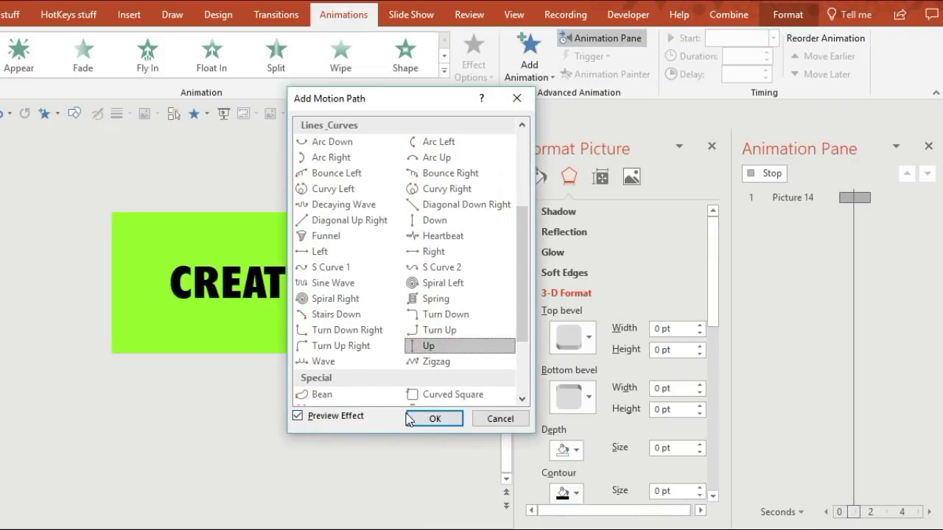
click(434, 418)
drag(293, 344, 279, 326)
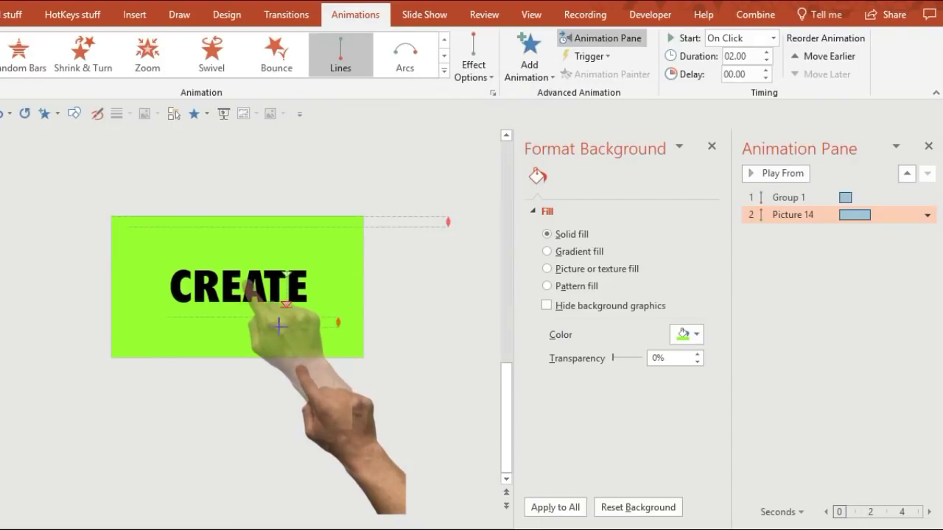
Step: Add a Down motion path as the hand's third animation, ending lower and to the left
click(529, 58)
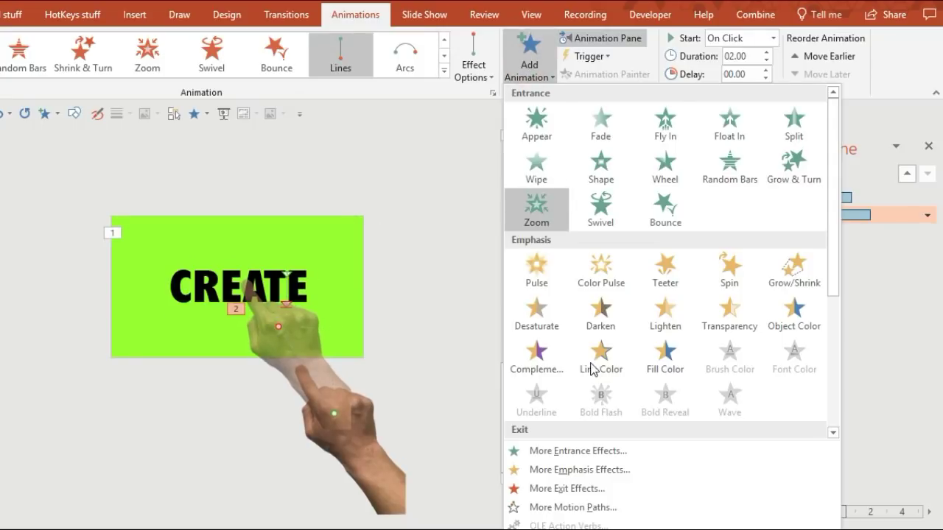
click(573, 506)
scroll(435, 309, down, 2)
click(435, 318)
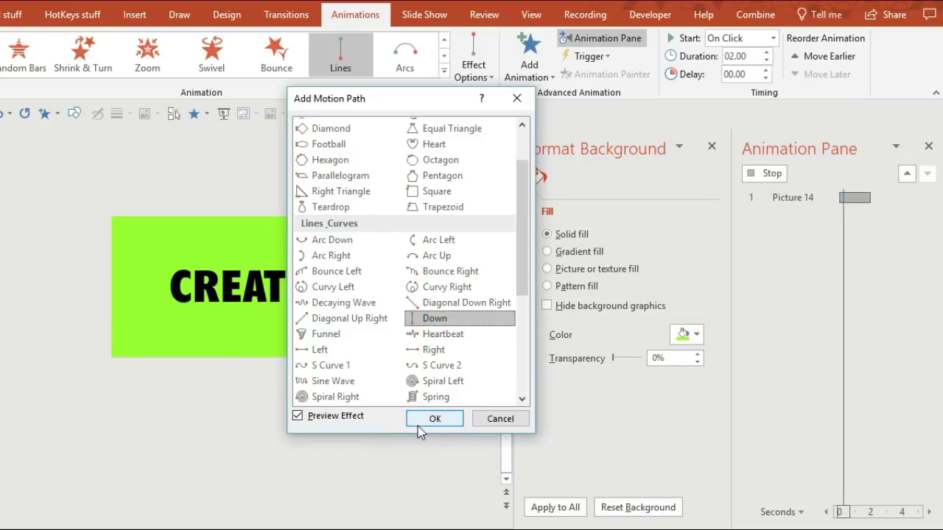
click(418, 424)
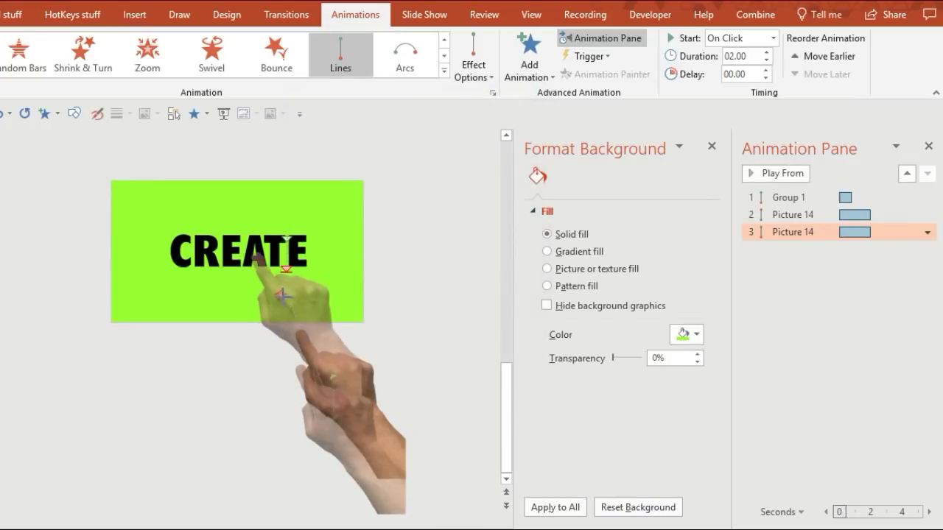
drag(332, 413, 277, 292)
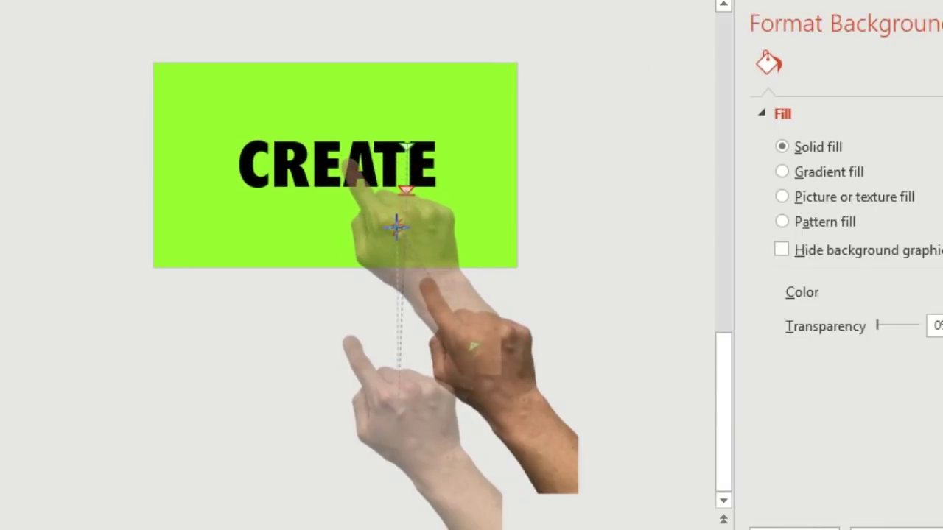
drag(396, 227, 391, 235)
ctrl+scroll(410, 207, up, 4)
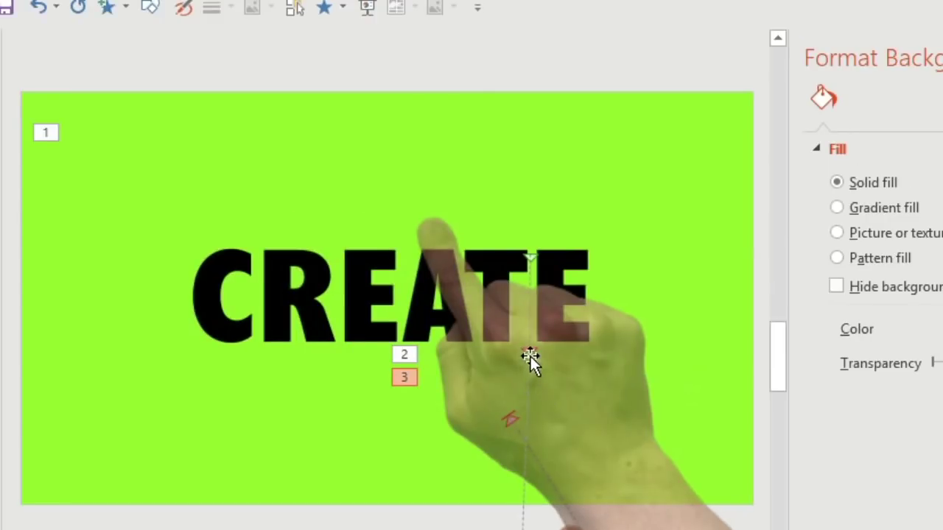
drag(477, 326, 457, 383)
scroll(578, 410, down, 1)
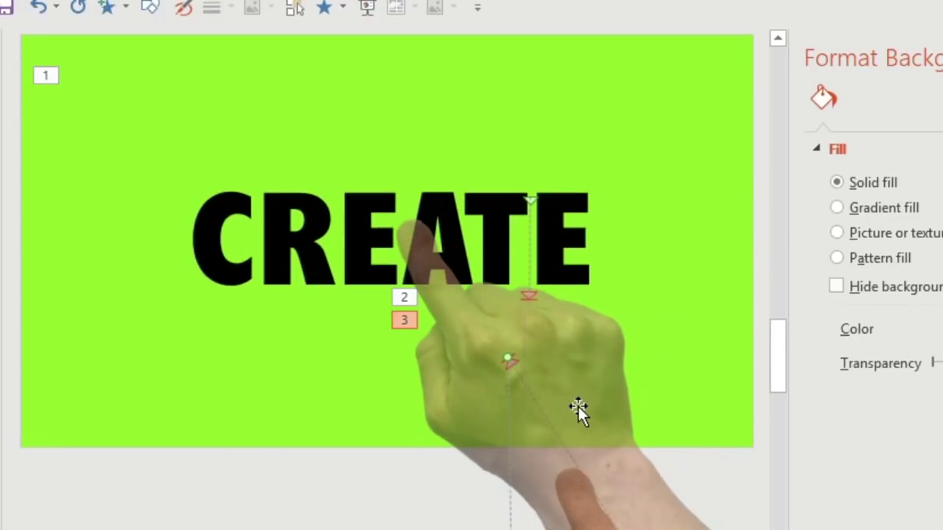
ctrl+scroll(628, 353, down, 3)
ctrl+scroll(628, 354, up, 1)
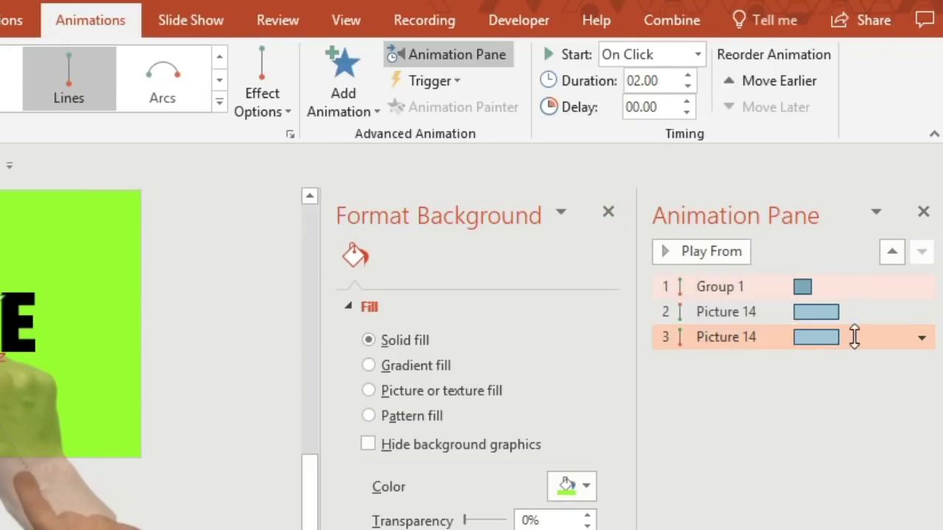
Step: Shorten the first hand animation to 0.70 s, move Group 1 second, and set all to With Previous
drag(836, 311, 810, 312)
drag(773, 287, 744, 271)
click(773, 336)
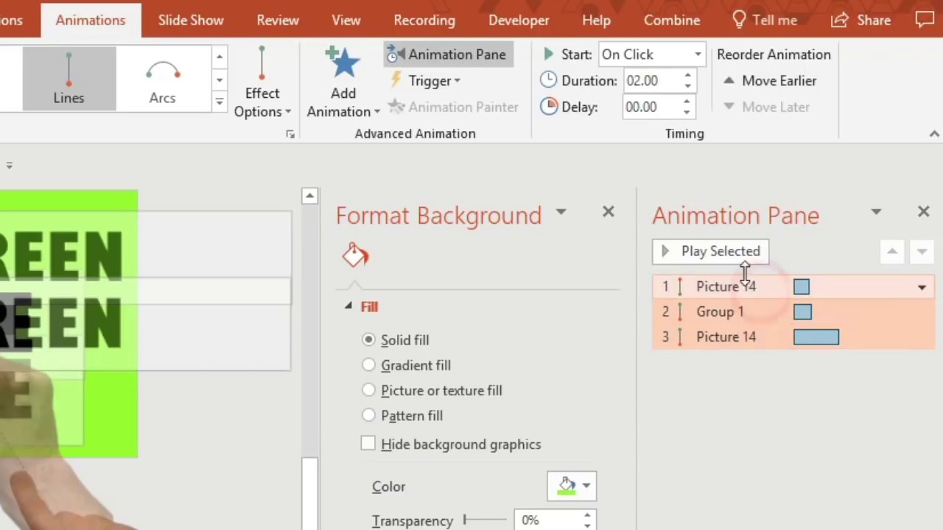
click(696, 55)
click(663, 90)
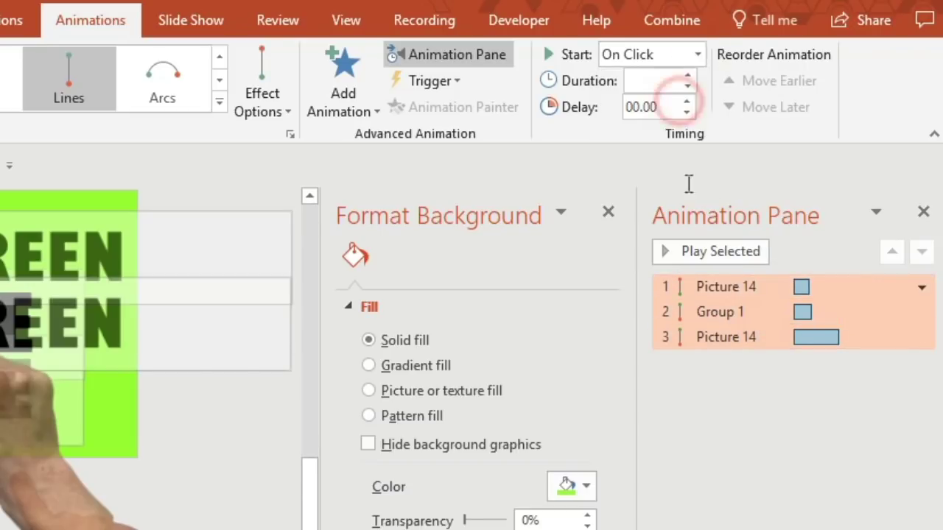
click(753, 480)
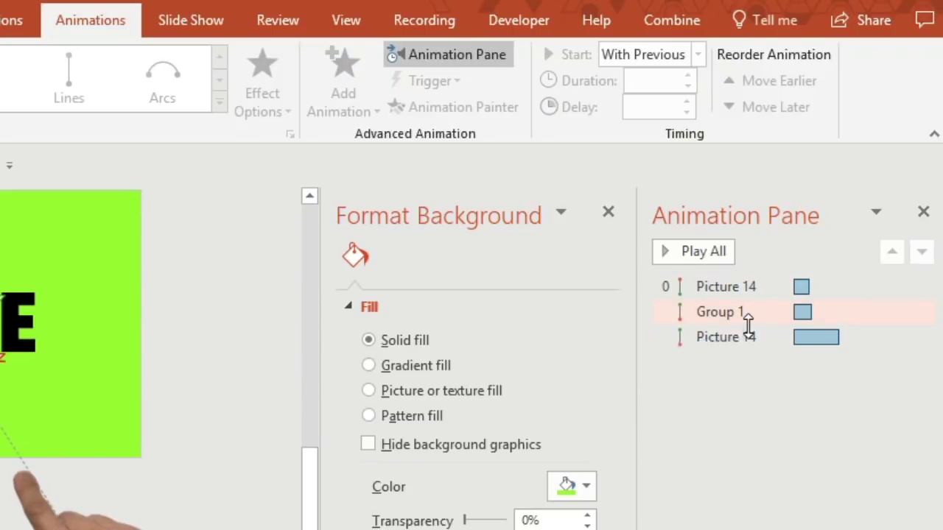
Step: Reorder the hand animation, delay Group 1 to 0.3 s and the second hand move to 0.7 s, then preview
drag(750, 288, 749, 328)
drag(802, 287, 810, 352)
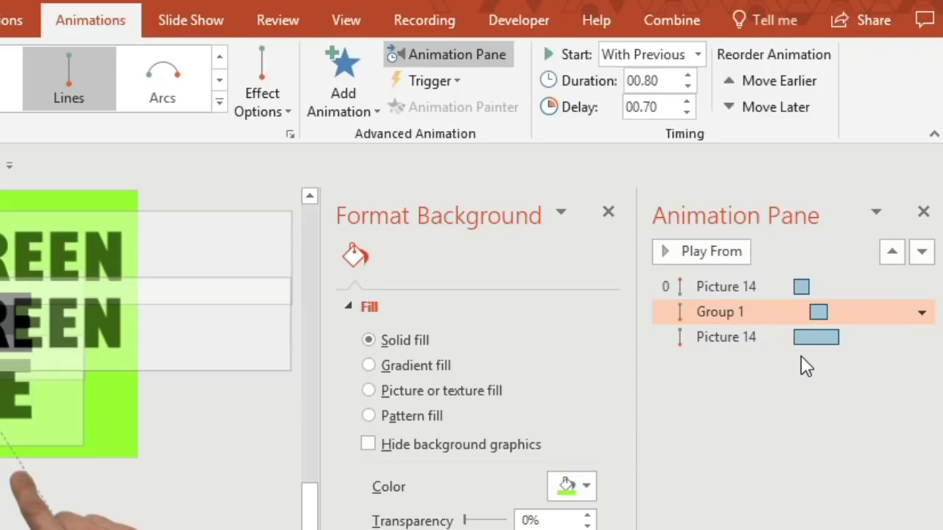
drag(793, 337, 829, 339)
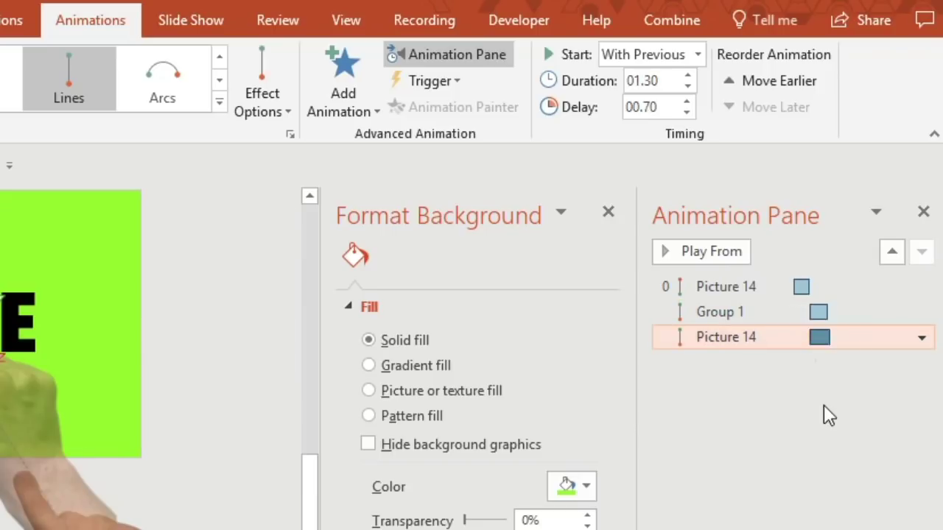
click(823, 405)
click(693, 254)
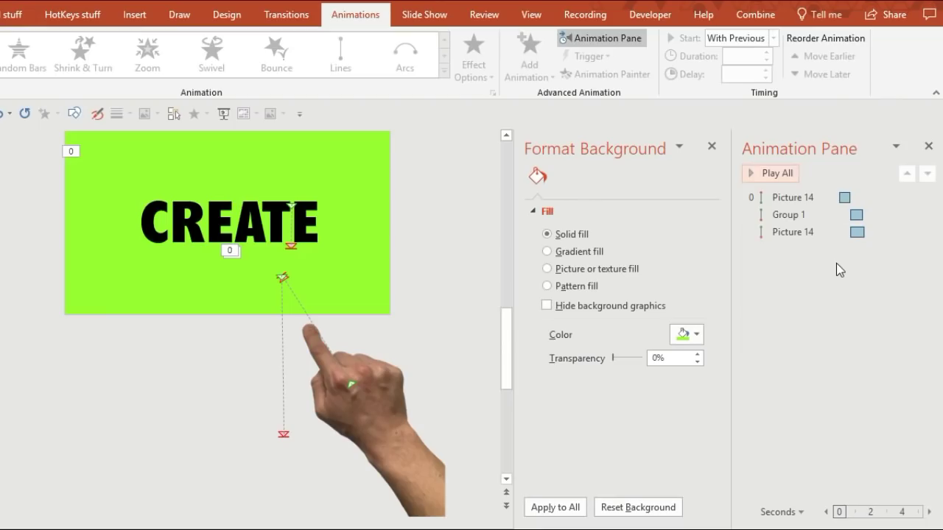
click(835, 263)
click(776, 176)
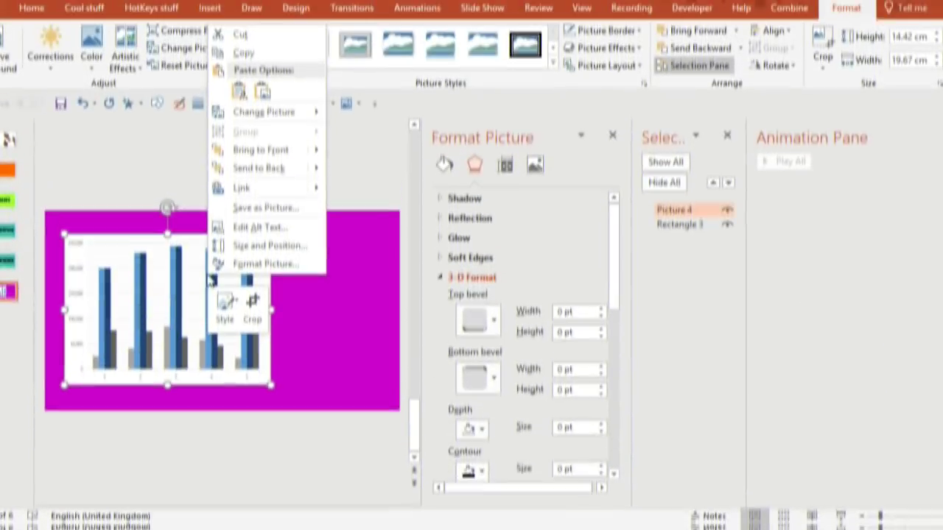
Step: Copy the bar chart and paste it onto the slide as a picture
click(253, 98)
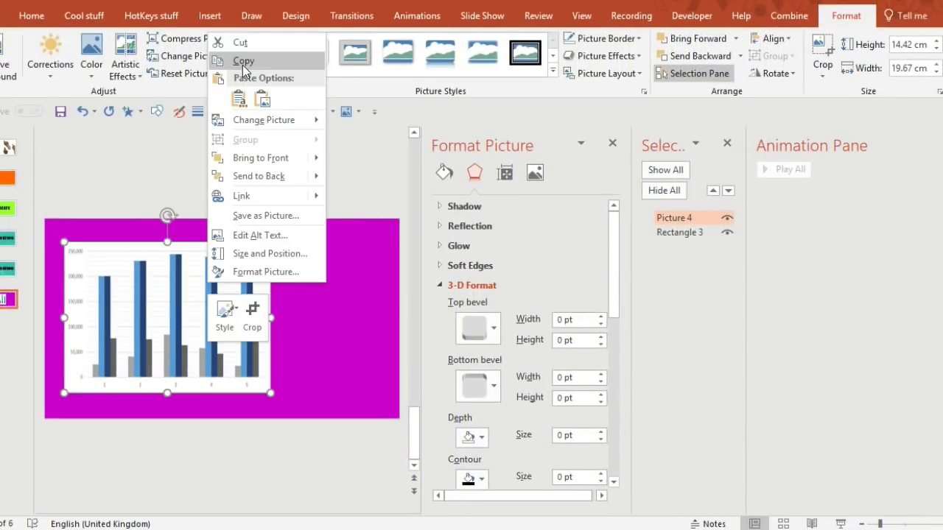
click(253, 162)
click(255, 168)
right_click(256, 170)
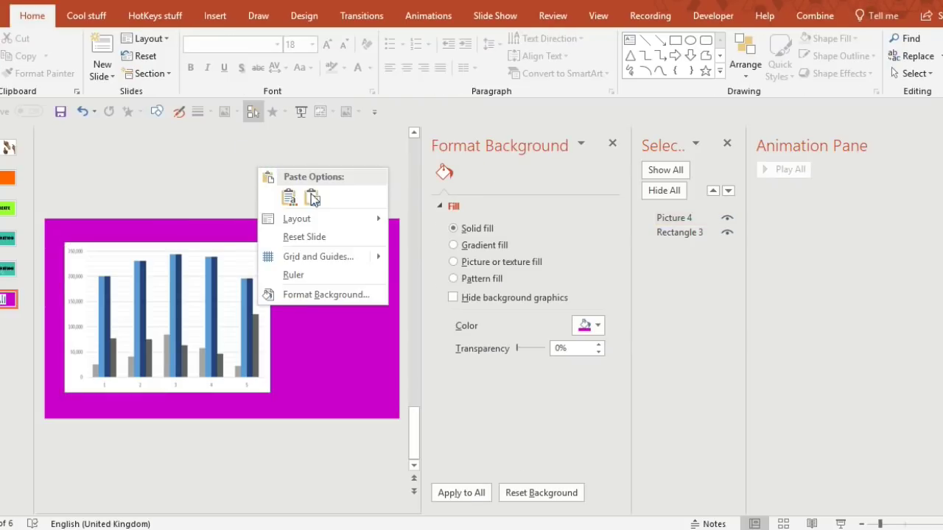
click(313, 196)
drag(264, 292, 301, 252)
drag(608, 306, 610, 368)
Step: Give the chart copy a Translucent material, move it below the slide edge, and tilt it counter-clockwise
click(477, 363)
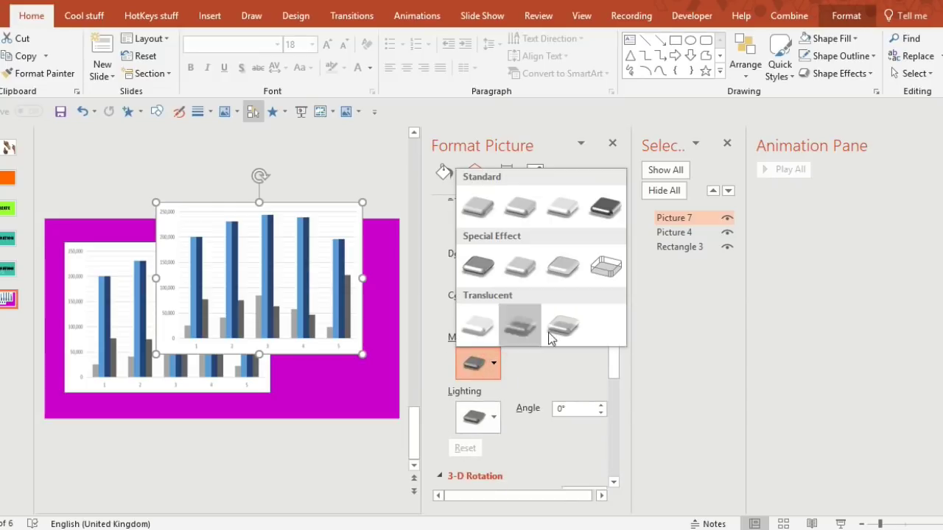
click(523, 328)
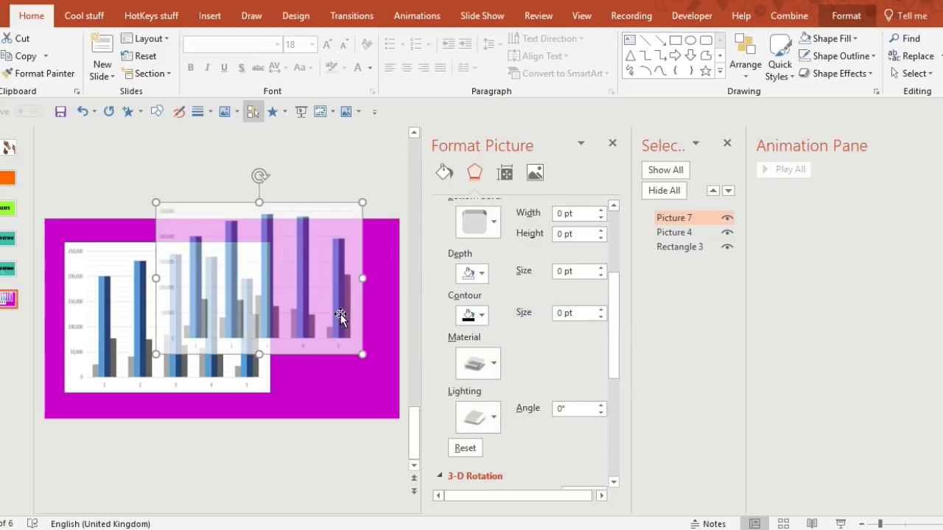
drag(340, 316, 336, 464)
drag(258, 326, 244, 327)
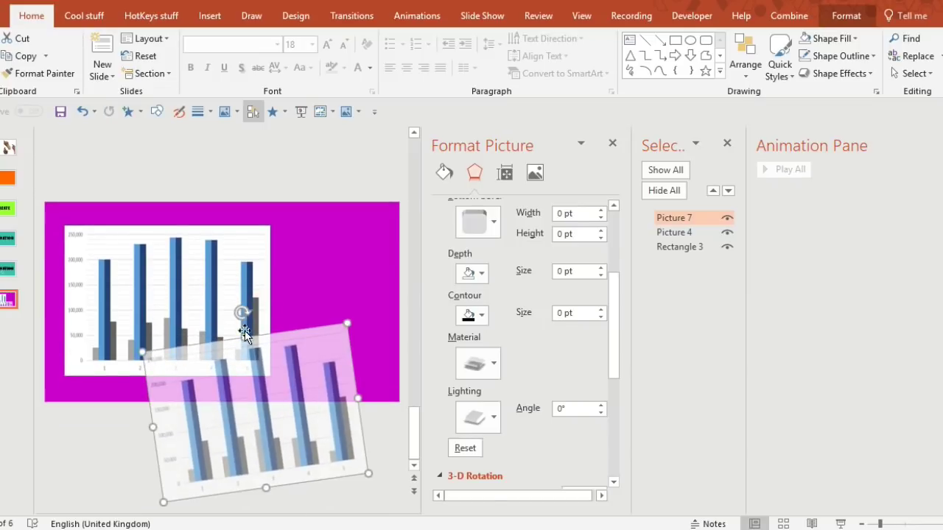
drag(273, 383, 181, 276)
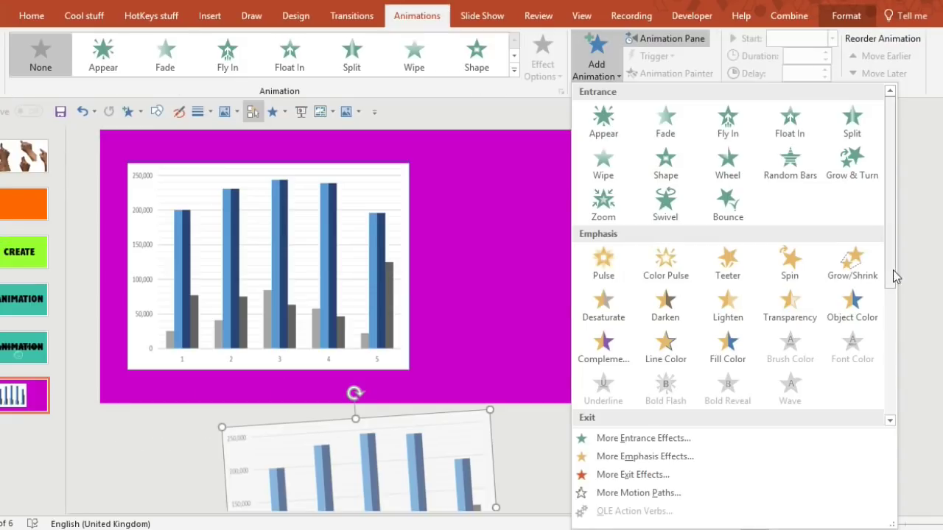
drag(892, 269, 893, 378)
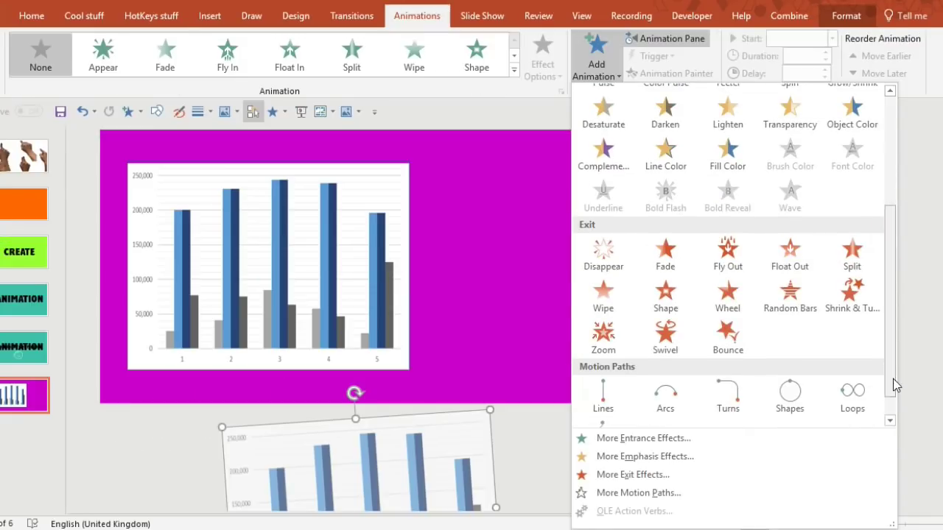
Step: Give the tilted chart copy an Up motion path
click(653, 486)
click(495, 369)
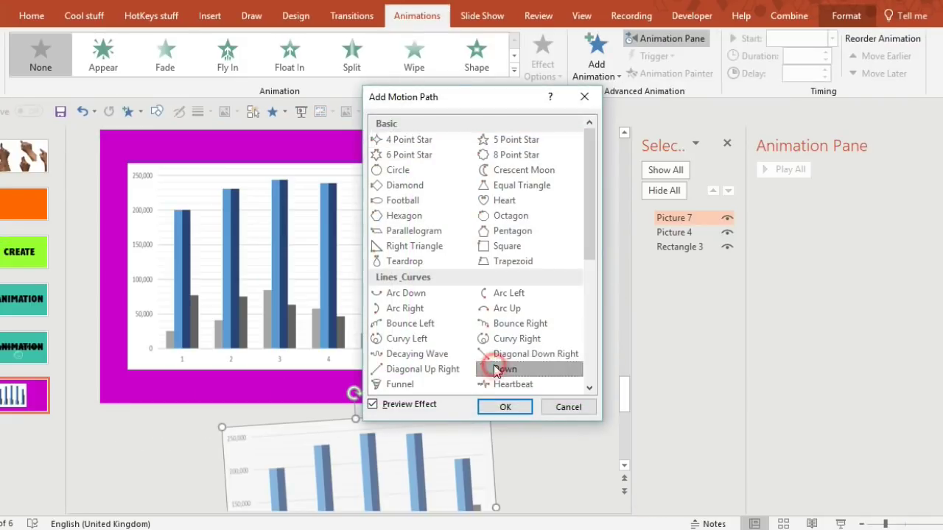
scroll(584, 244, down, 3)
click(519, 340)
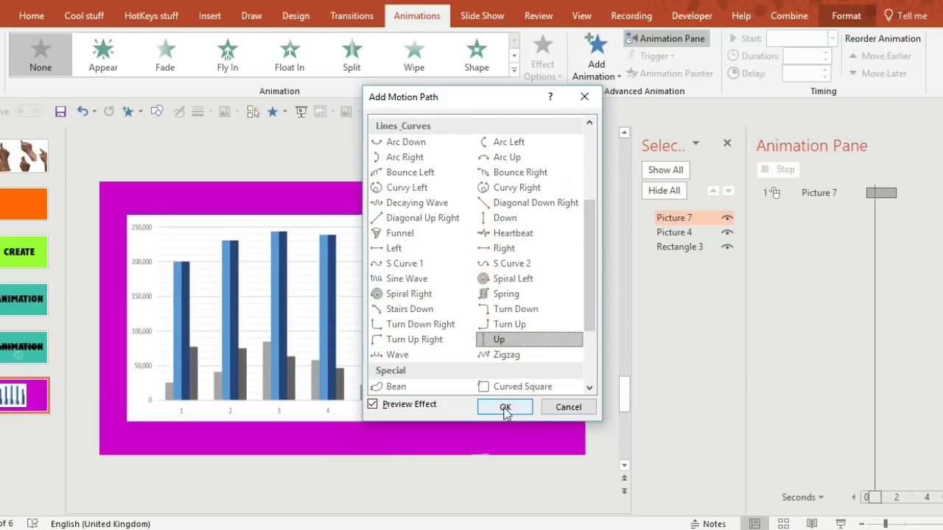
click(505, 406)
Step: Drag the Up path's end onto the original chart and set it to start With Previous
right_click(363, 444)
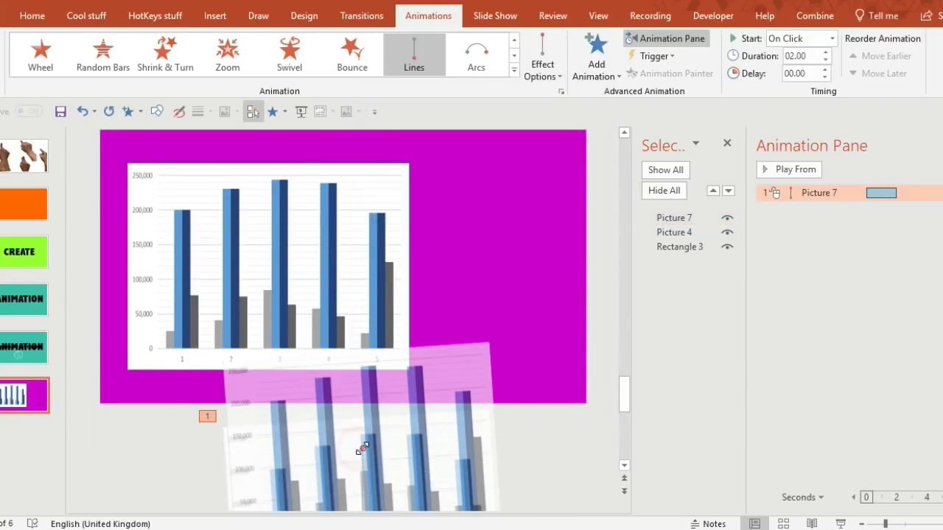
drag(362, 441, 266, 264)
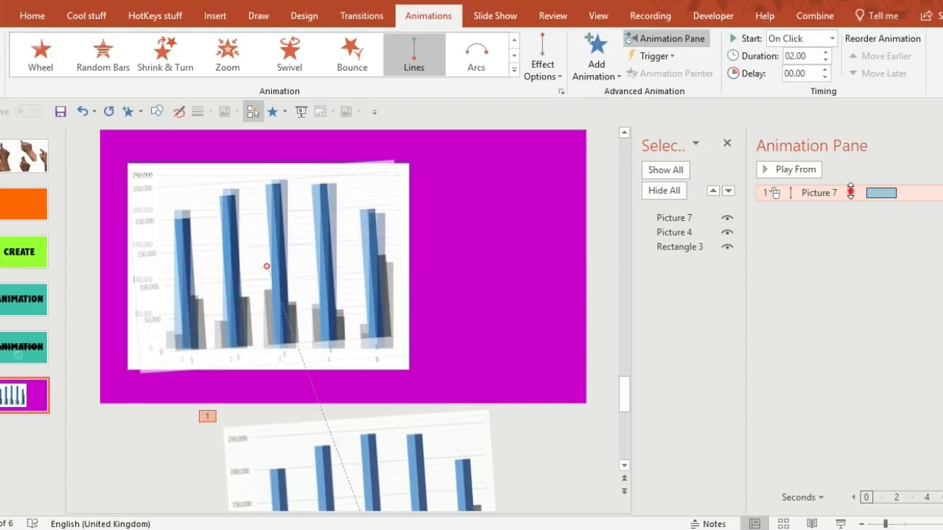
click(831, 38)
click(819, 72)
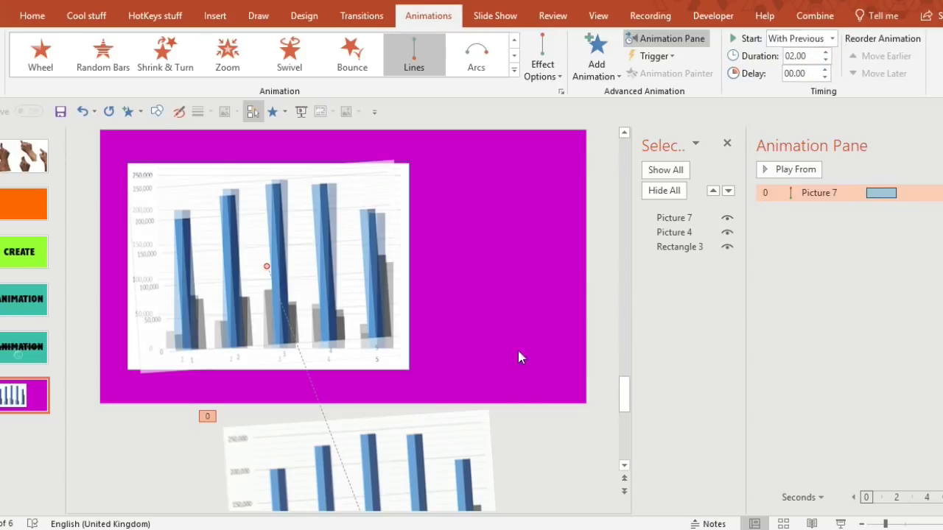
click(596, 53)
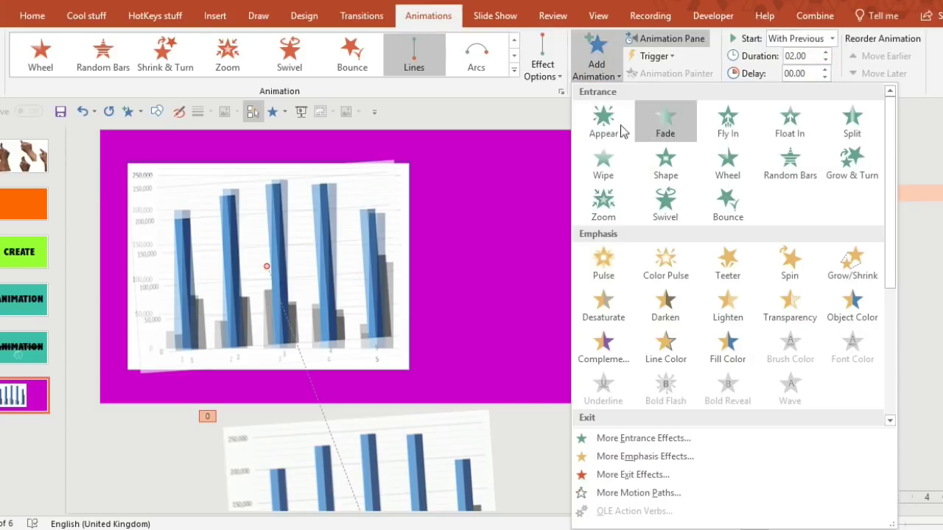
Step: Give the chart copy a Disappear exit and the original chart (Picture 4) an Appear entrance
right_click(643, 477)
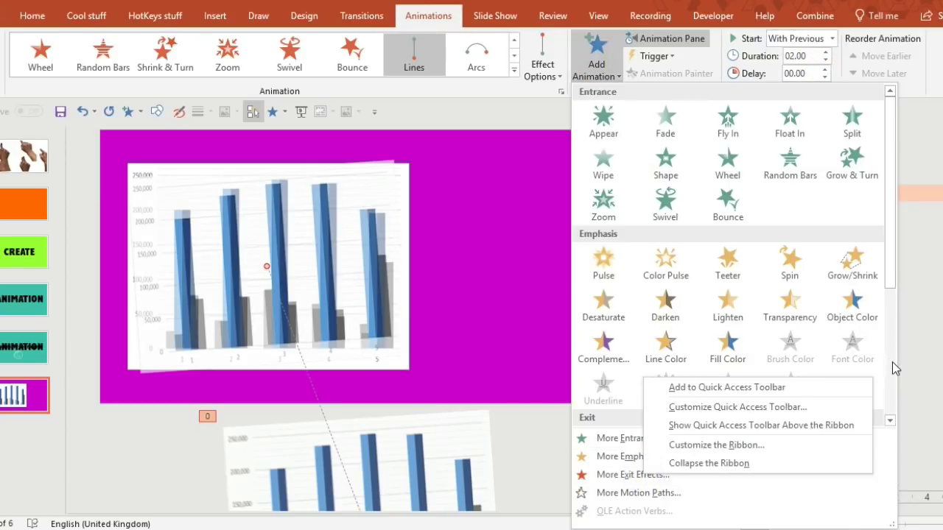
scroll(892, 362, down, 3)
click(603, 223)
scroll(516, 250, down, 2)
click(389, 276)
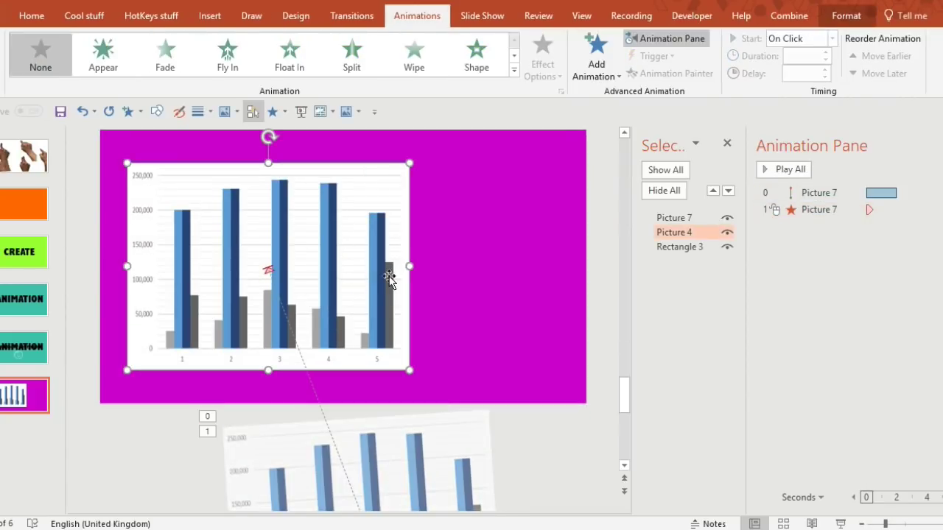
click(587, 72)
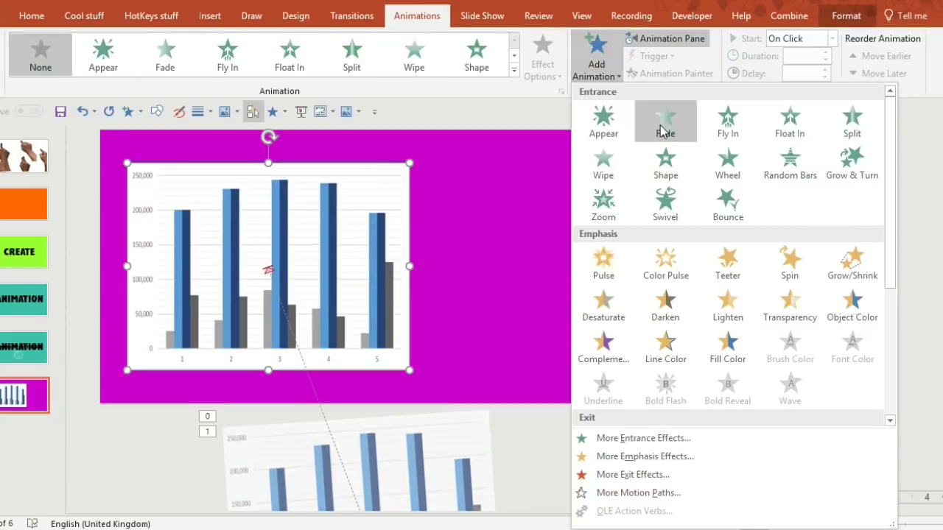
click(665, 127)
Step: Set the chart copy's exit to start With Previous, delayed to 2 seconds
click(842, 209)
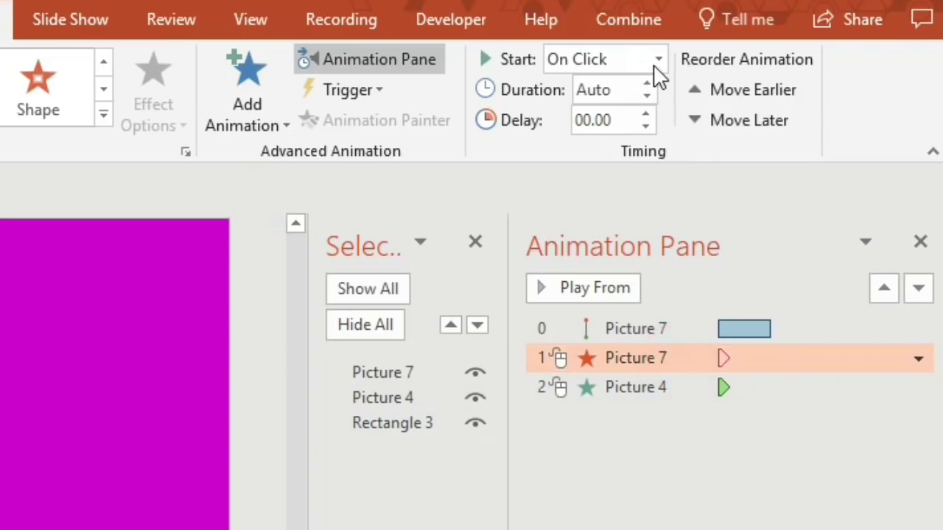
click(830, 37)
click(817, 72)
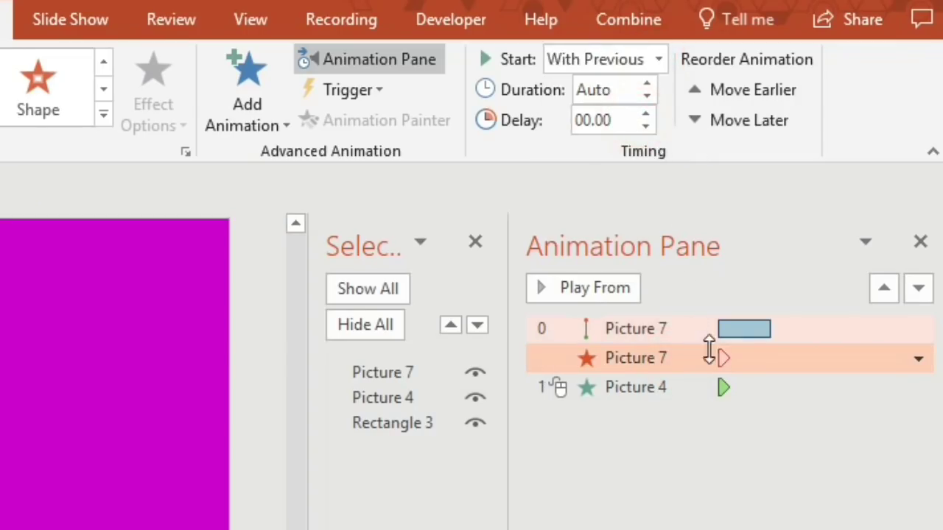
drag(715, 358, 775, 359)
Step: Set the original chart's Appear entrance to start With Previous
click(721, 387)
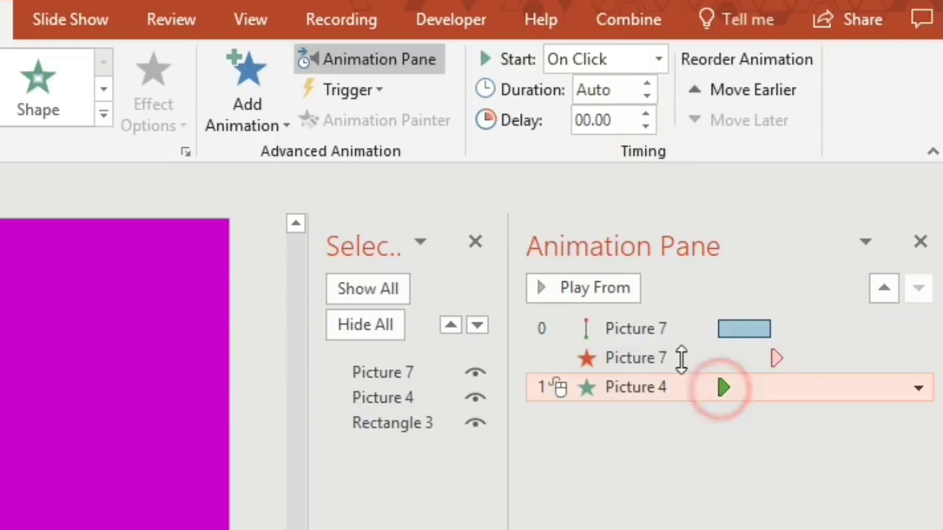
click(658, 63)
click(637, 114)
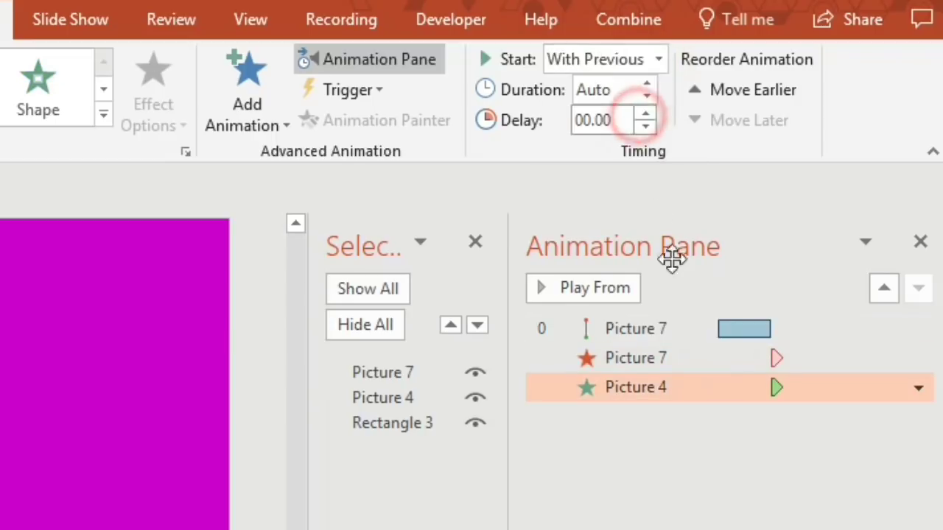
key(Escape)
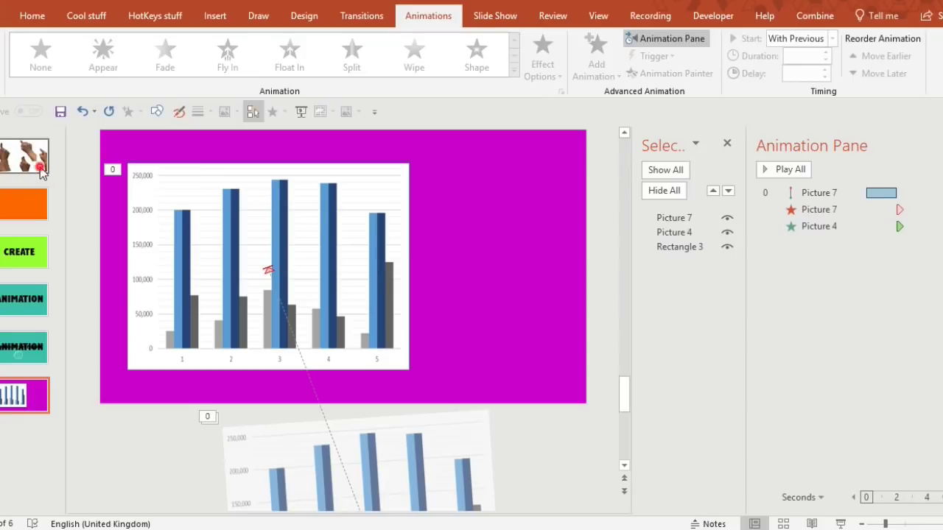
Step: Paste the pointing-hand picture from the hands slide onto the magenta chart slide
click(30, 157)
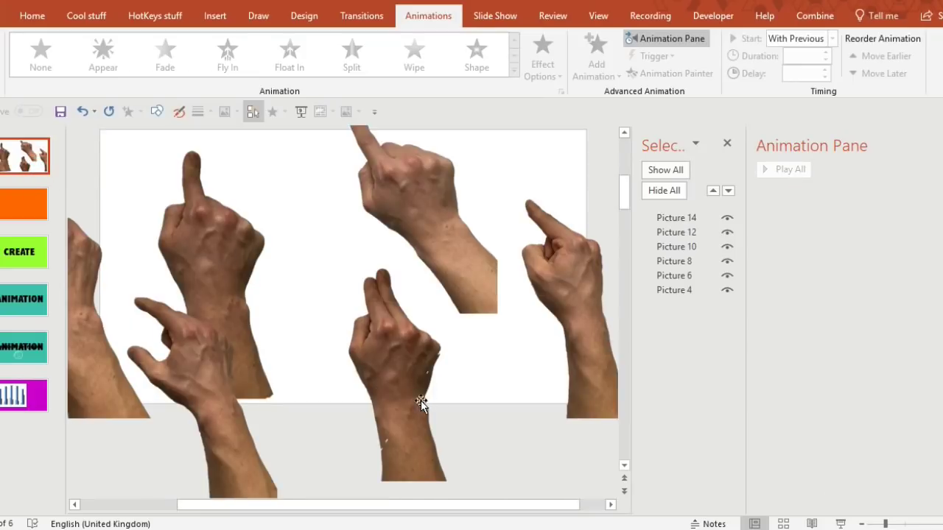
click(406, 396)
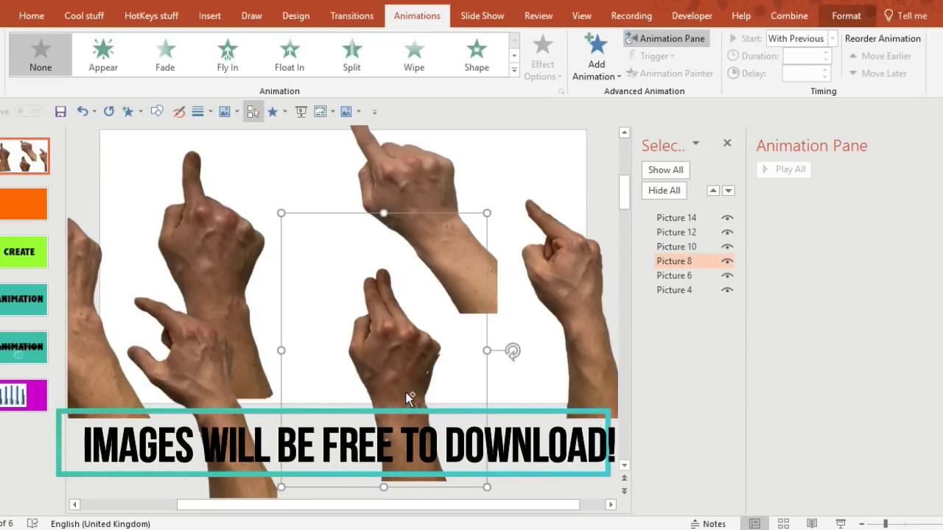
click(33, 398)
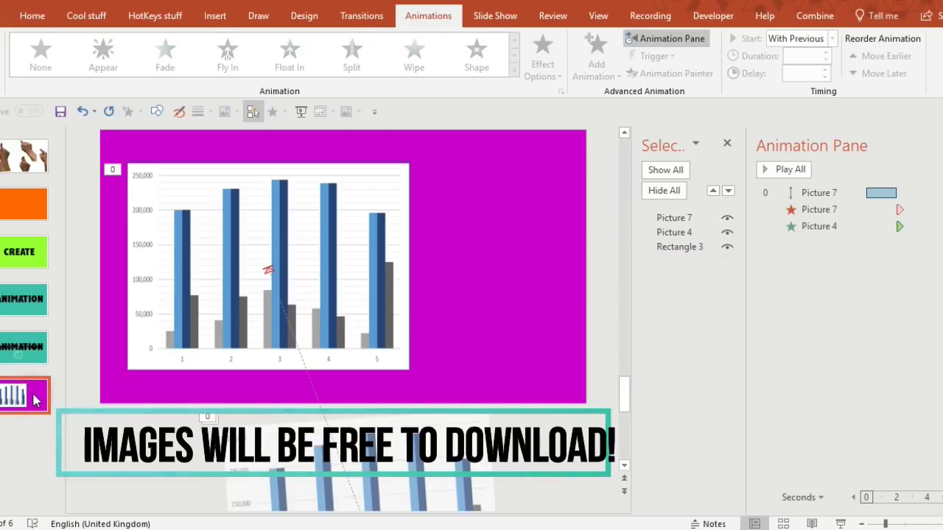
key(ctrl+v)
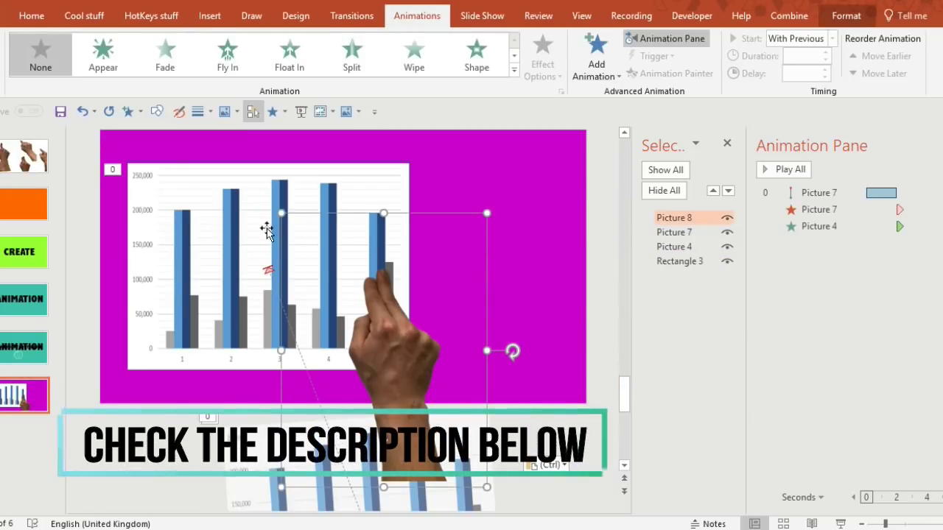
Step: Enlarge the hand and place it over the lower chart copy, wrist extending below the slide
drag(246, 190, 227, 170)
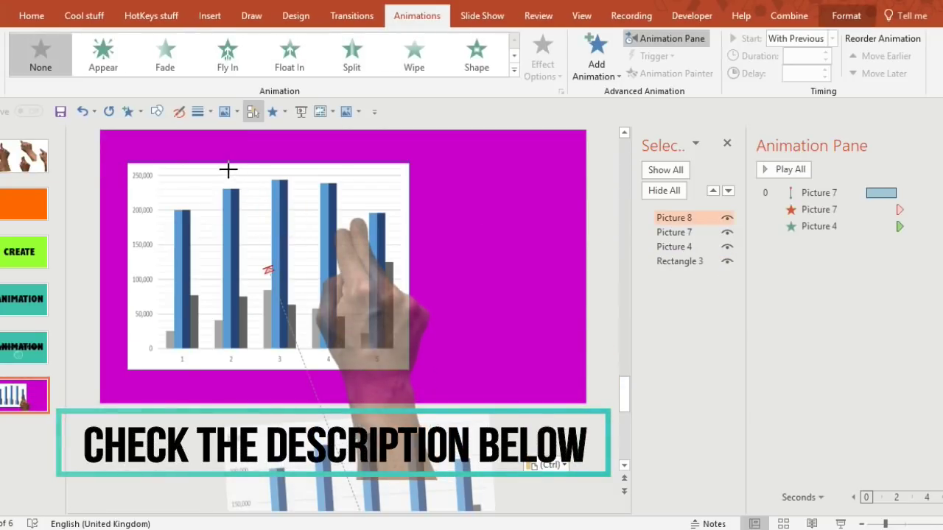
drag(386, 363, 391, 525)
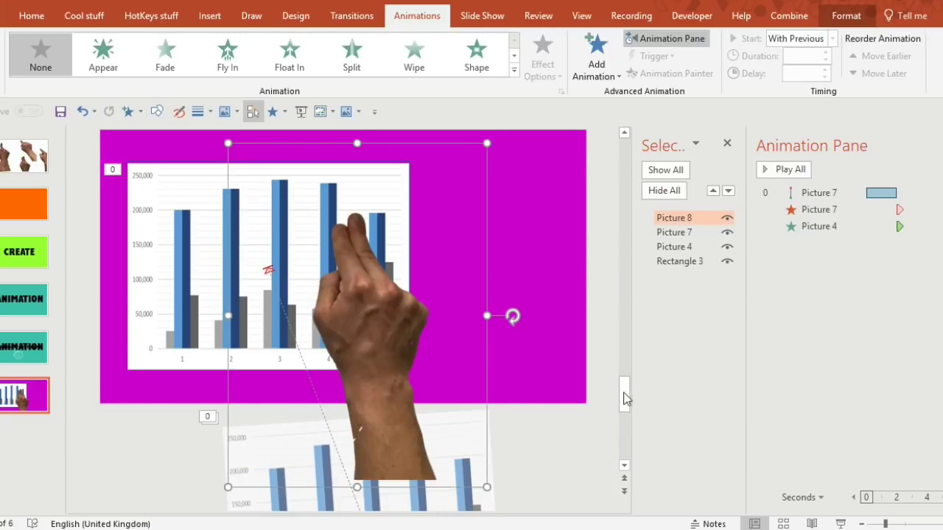
drag(623, 398, 623, 425)
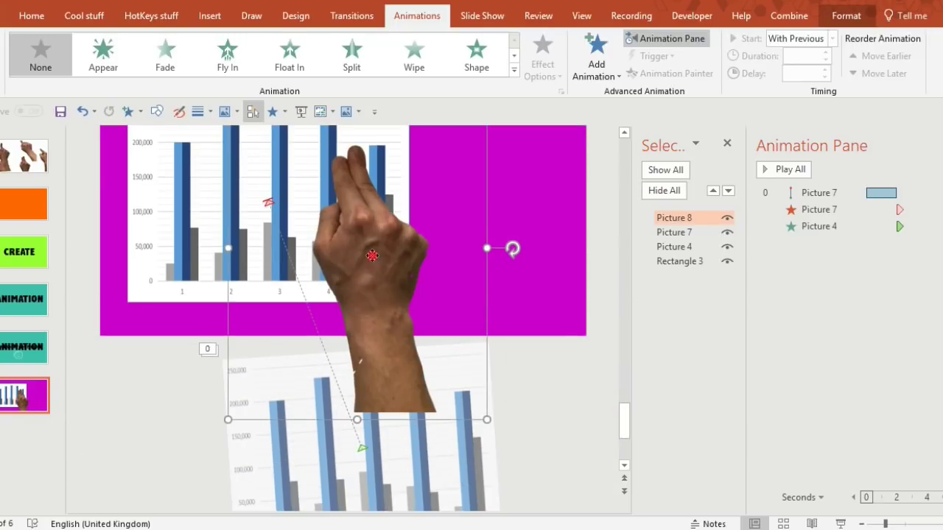
drag(372, 256, 396, 518)
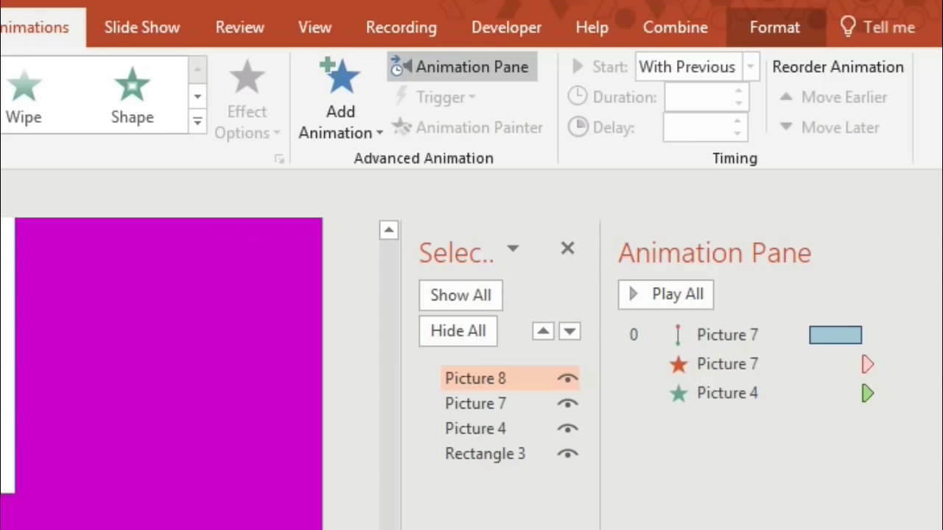
Step: Copy Picture 7's animations onto the hand with Animation Painter, then delete the copied exit effect
click(475, 404)
click(479, 129)
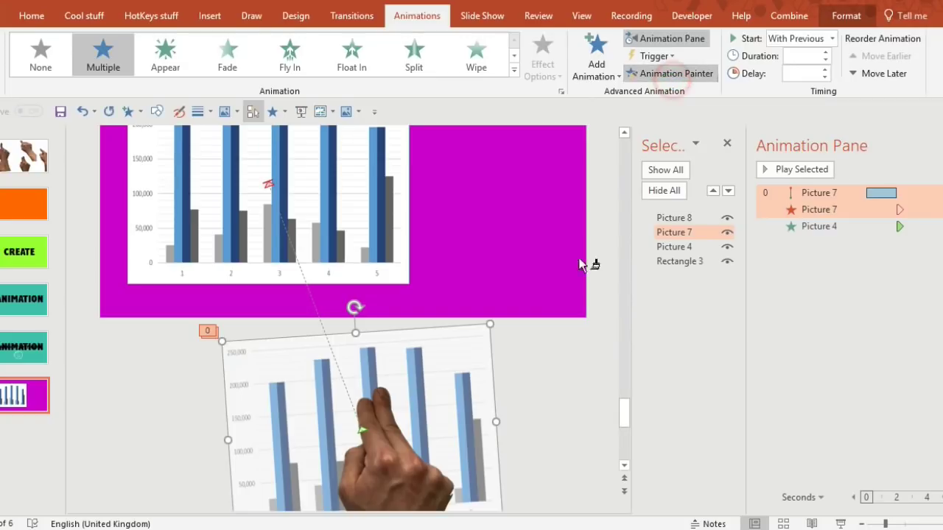
click(398, 471)
click(853, 294)
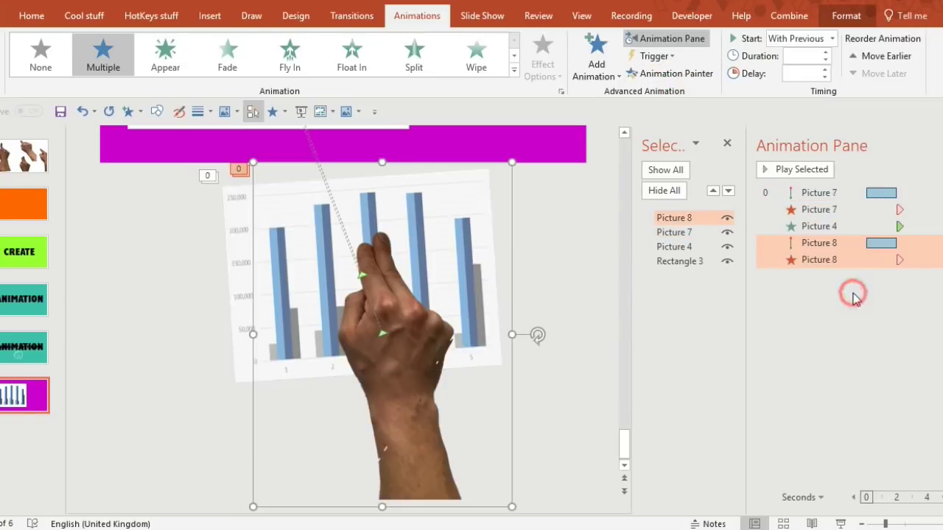
click(900, 292)
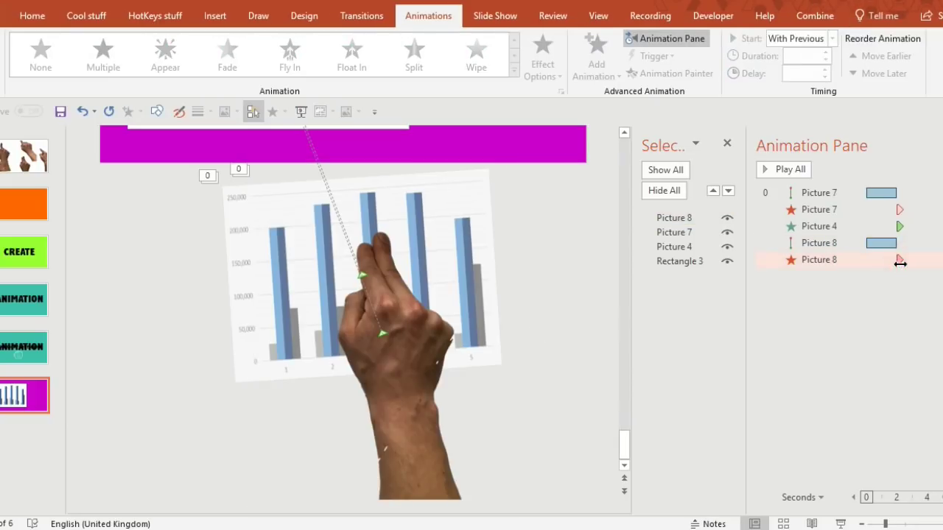
key(Delete)
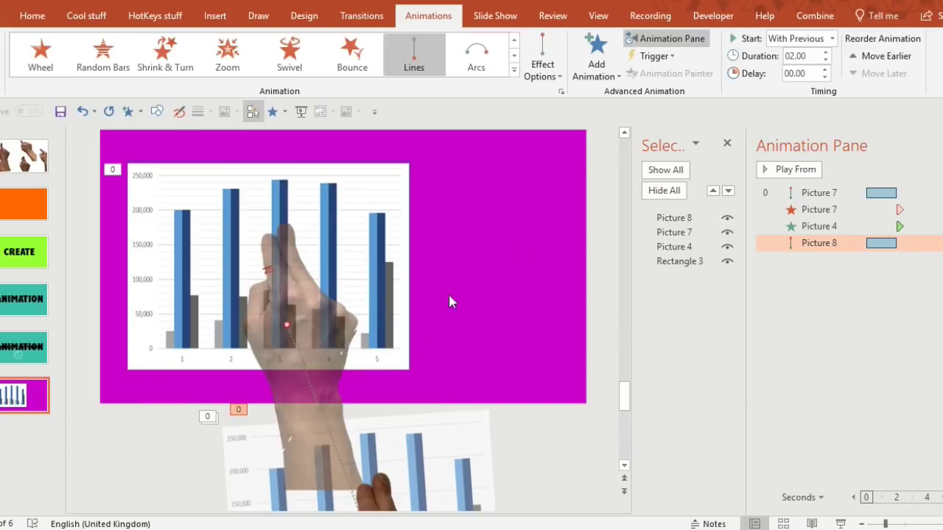
Step: Add a second, Down motion path to the hand and reposition its end point
click(599, 57)
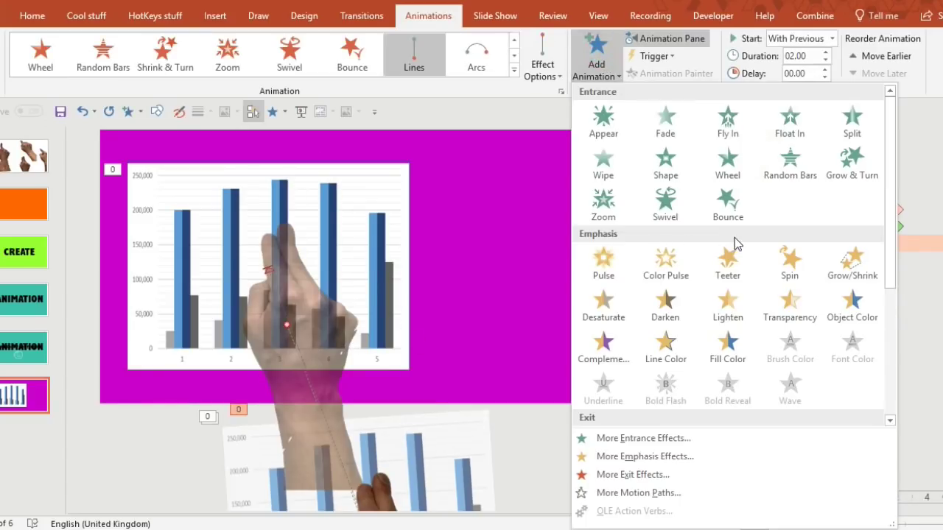
click(602, 493)
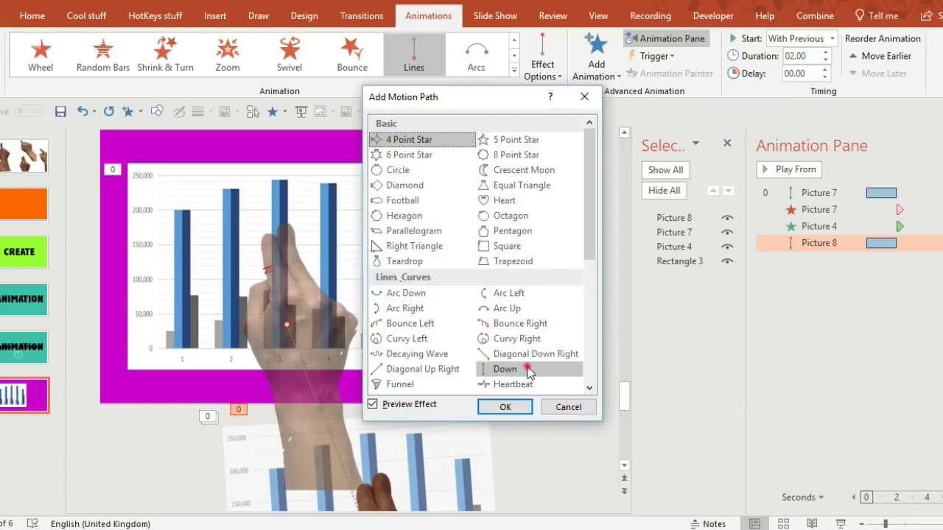
click(527, 370)
click(505, 406)
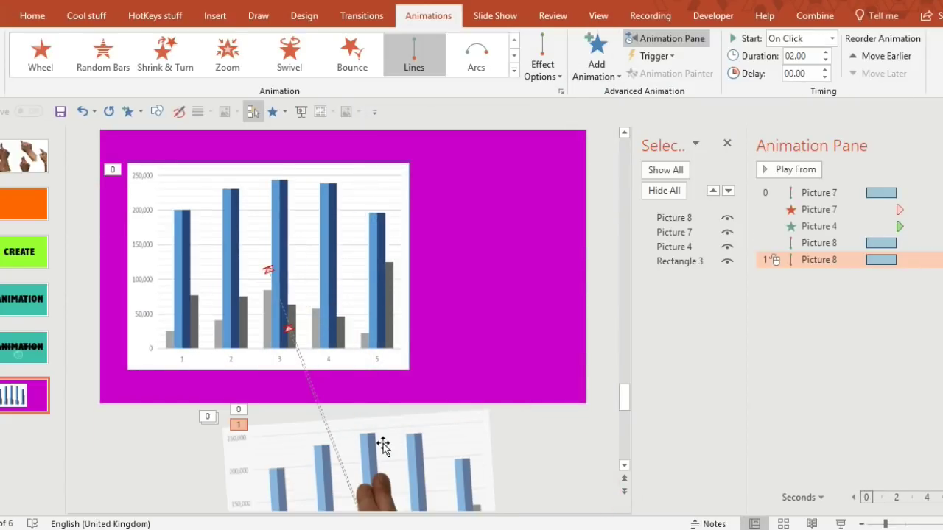
click(622, 465)
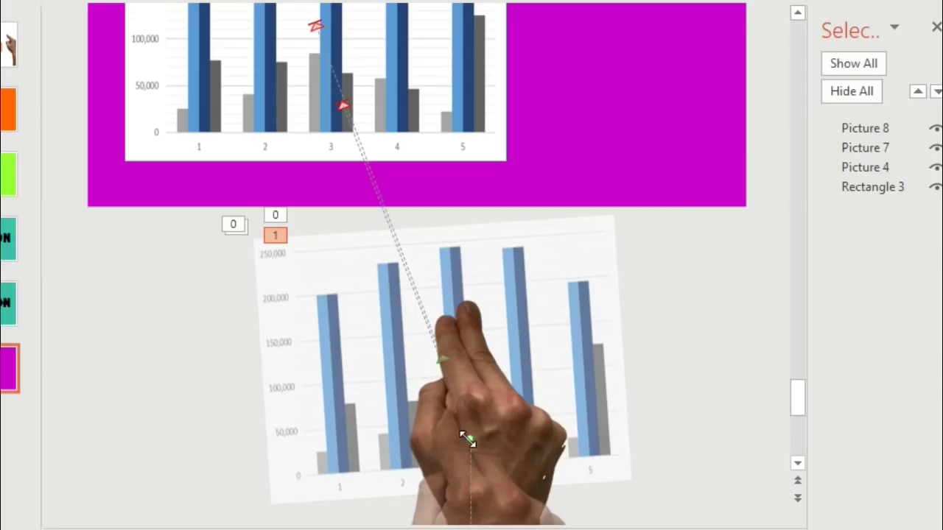
drag(466, 439, 341, 101)
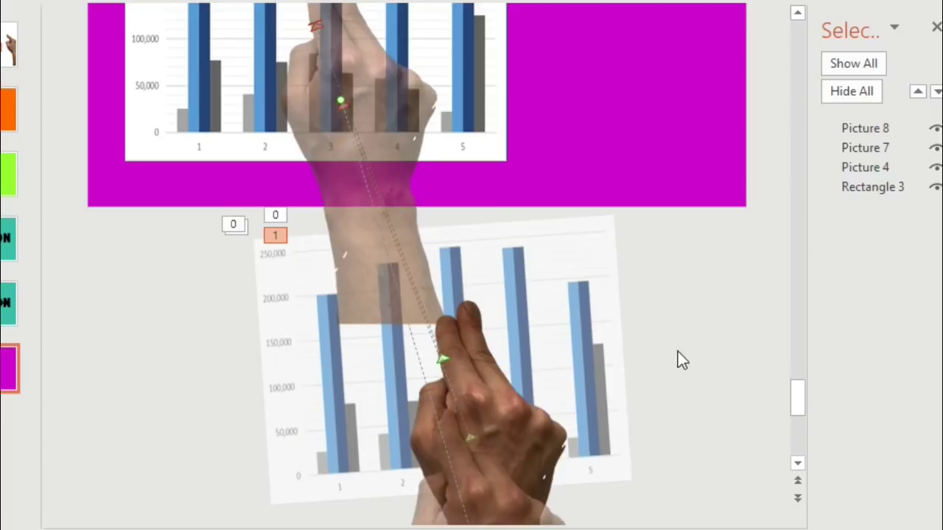
click(703, 346)
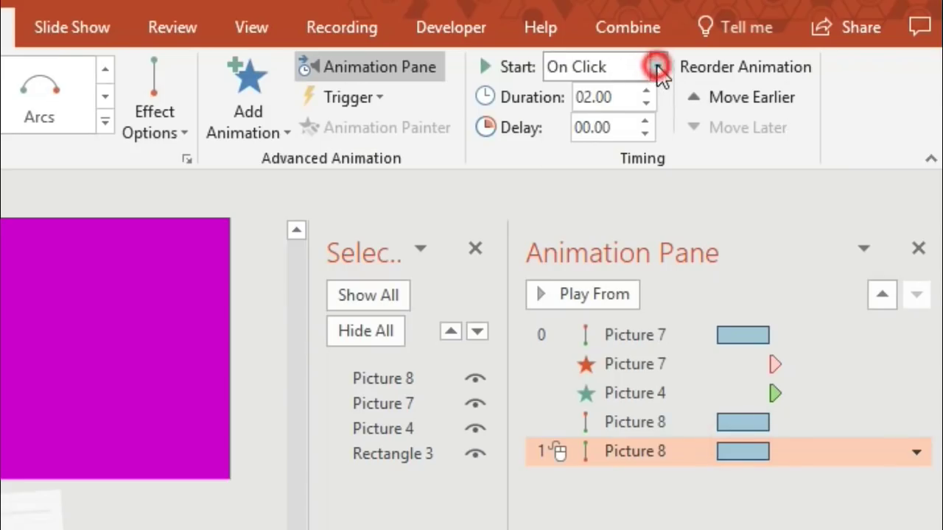
Step: Start the second path With Previous, delayed to 2.0 s so it follows the first move
click(657, 68)
click(631, 122)
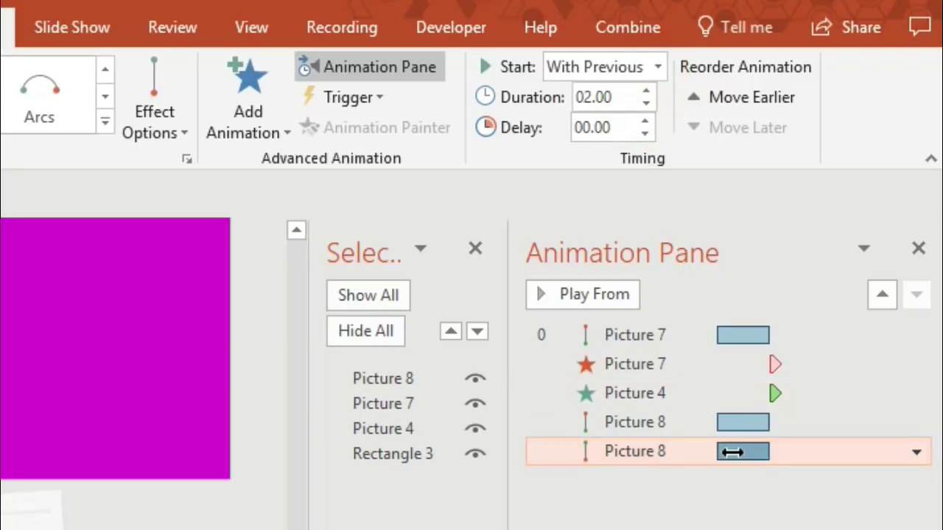
drag(731, 453, 785, 452)
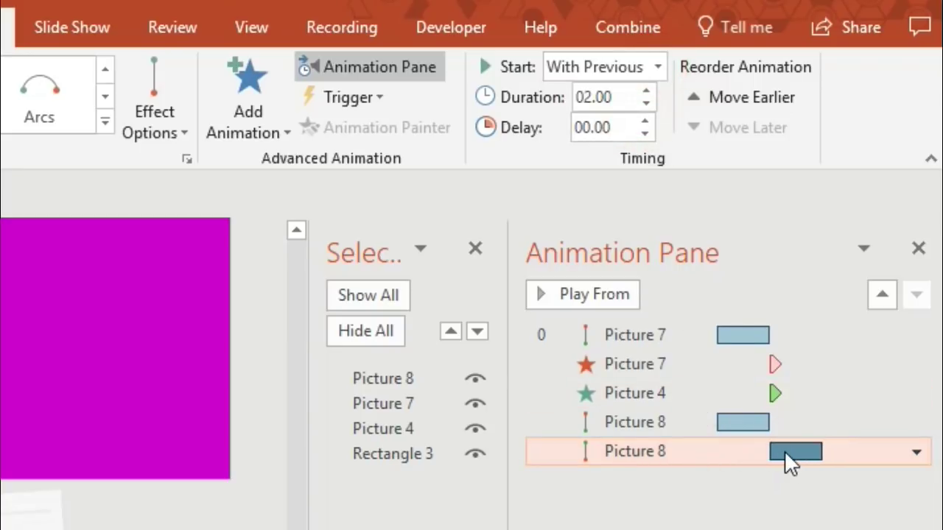
click(715, 511)
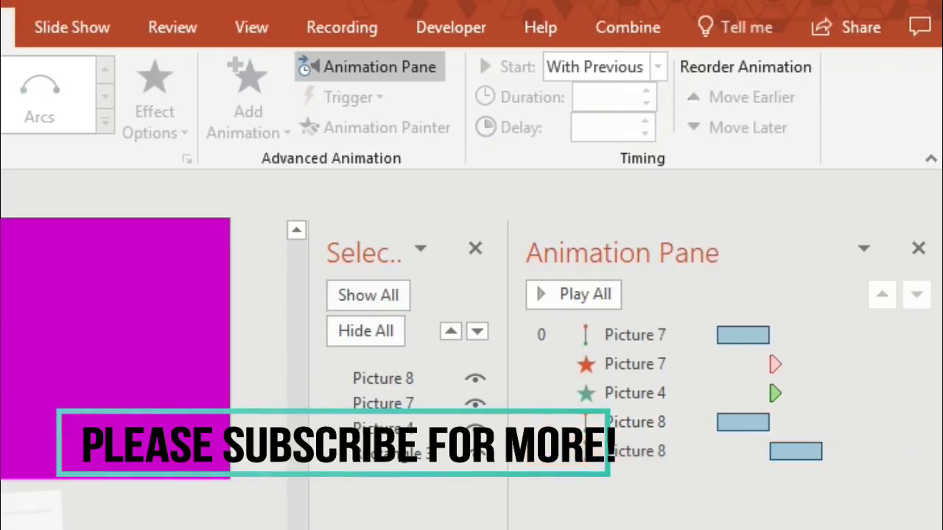
click(572, 298)
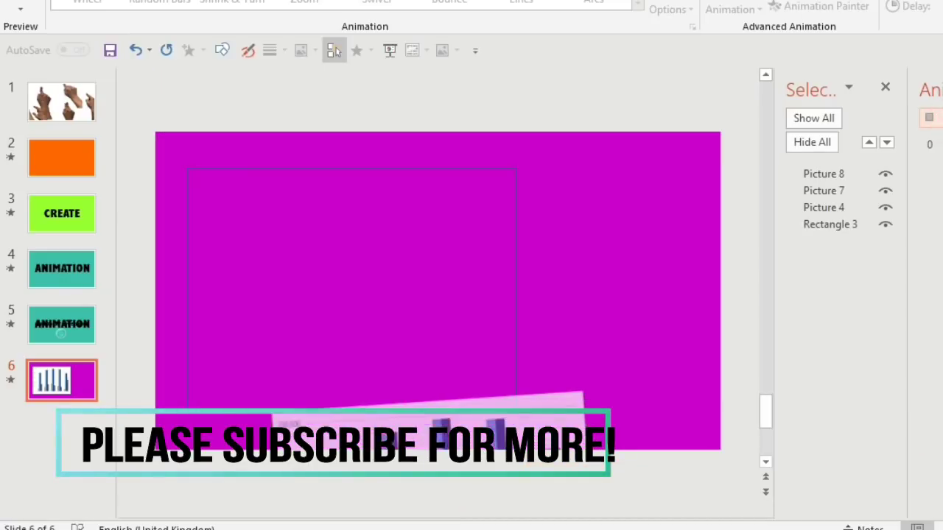